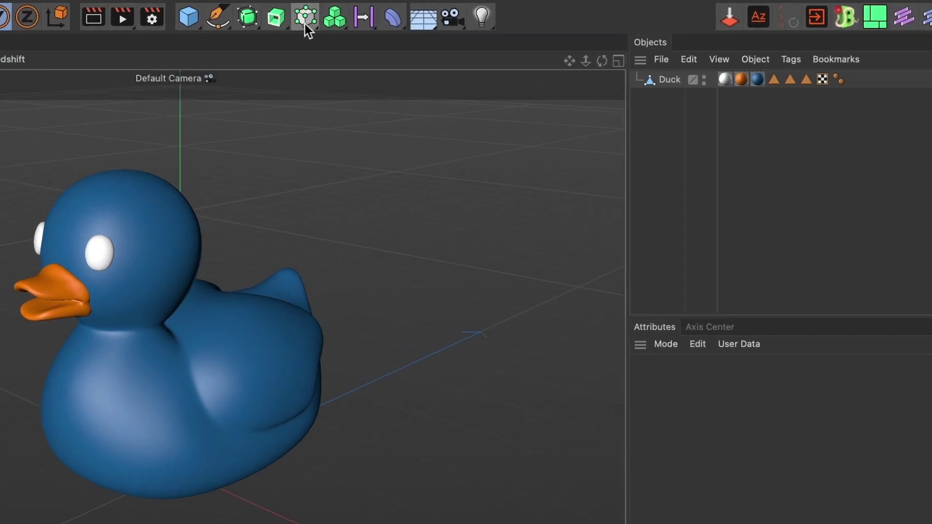
Add a Voronoi Fracture object and parent the Duck under it to split it into coloured fragments
left_click(305, 25)
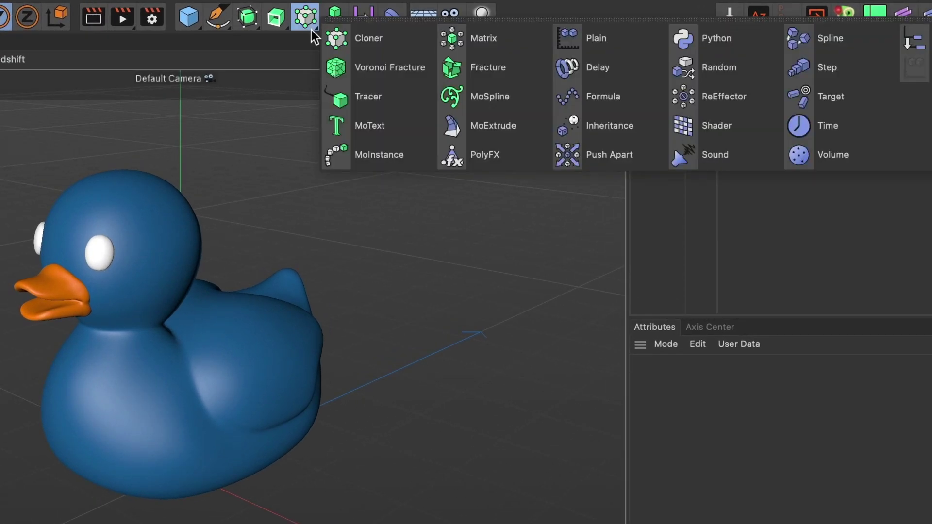
left_click(359, 62, "alt")
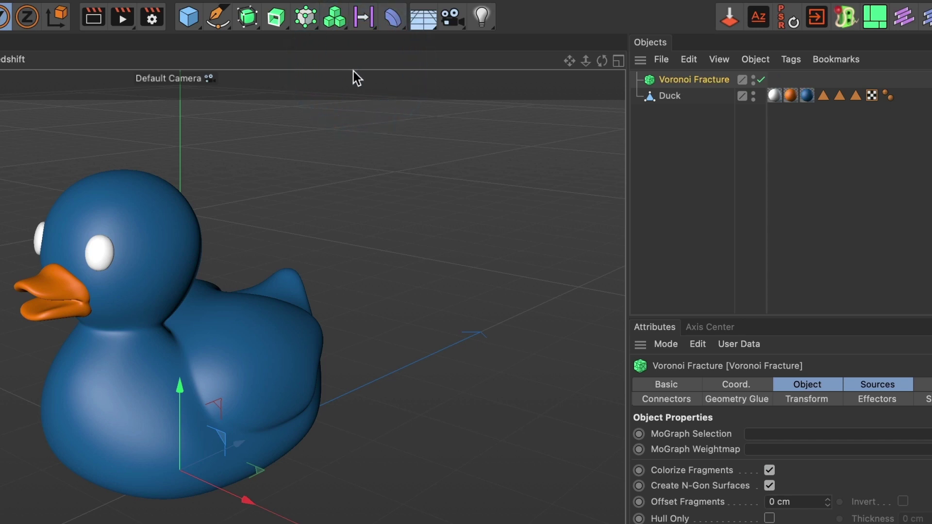
left_click(674, 98)
left_click_drag(674, 98, 678, 83)
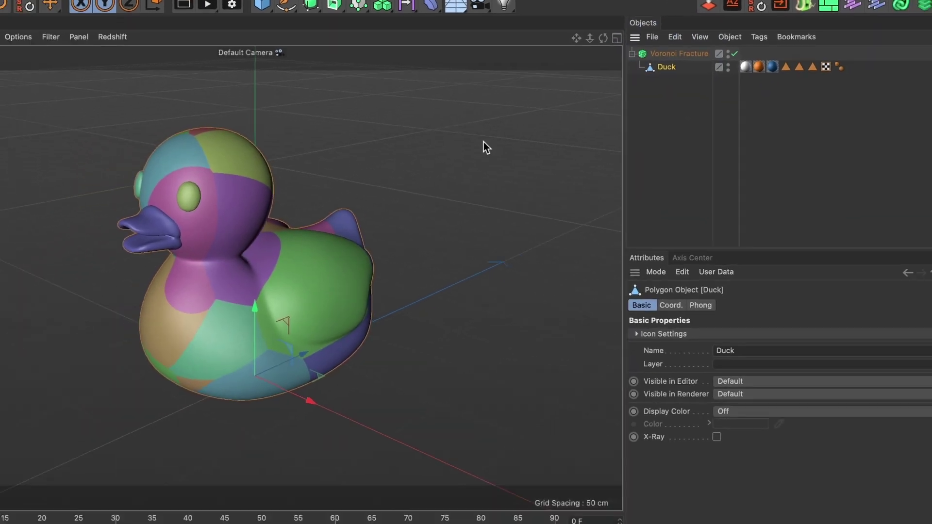
left_click_drag(265, 267, 336, 279, "alt")
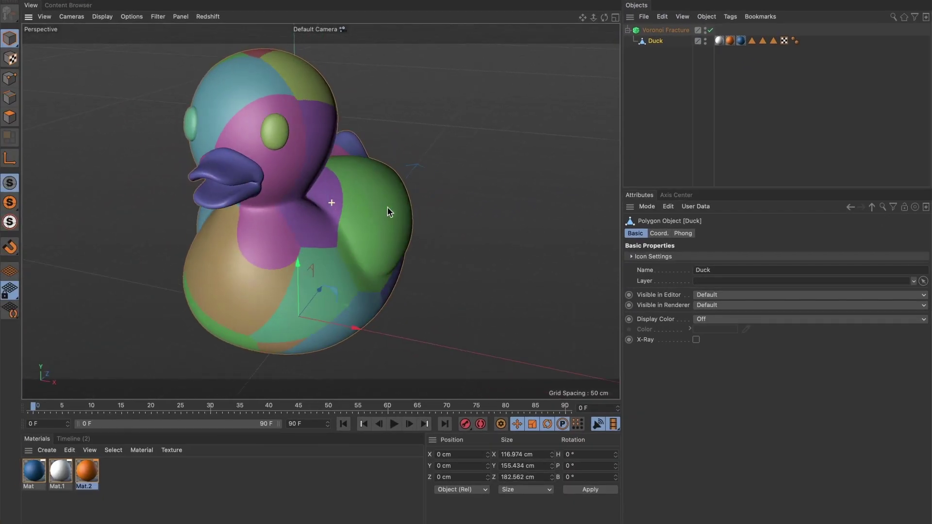
left_click_drag(388, 212, 446, 211, "alt")
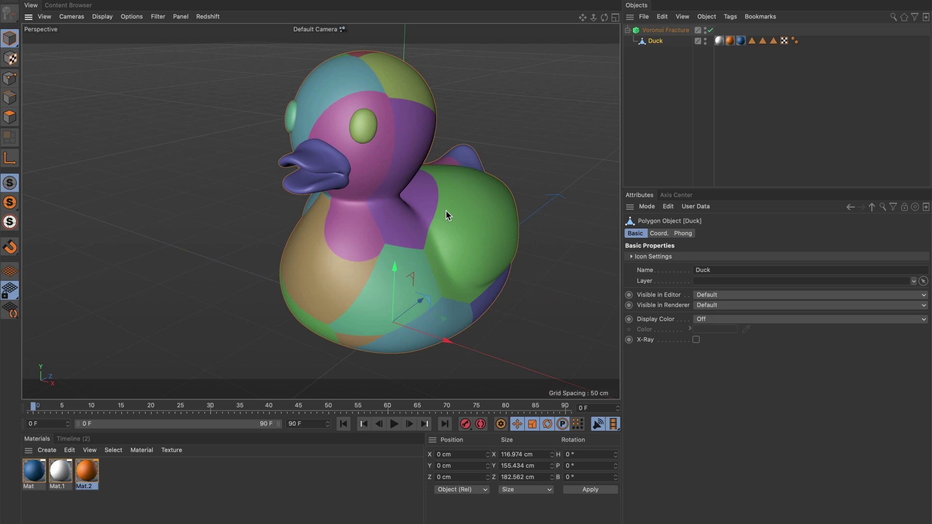
Set the Voronoi Fracture's Point Generator distribution Point Amount to 2000
left_click(646, 32)
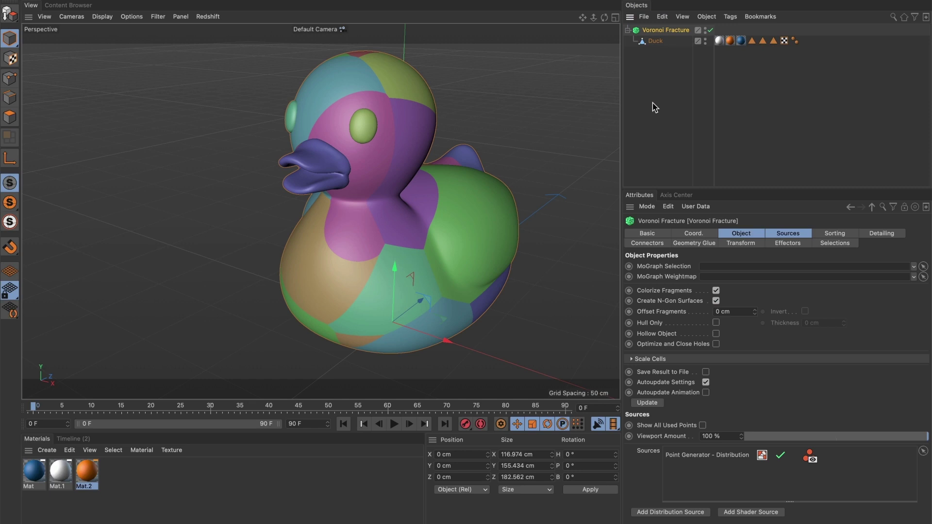
left_click(687, 457)
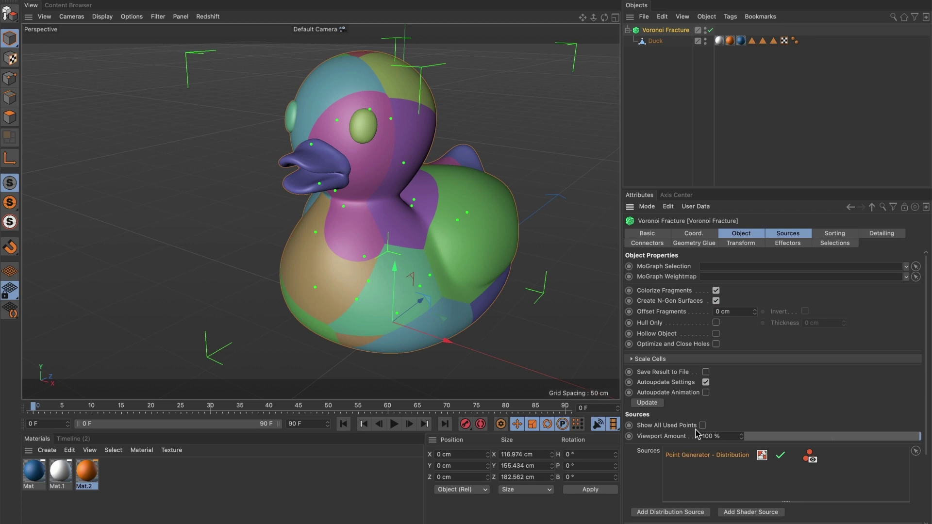
left_click_drag(766, 188, 765, 71)
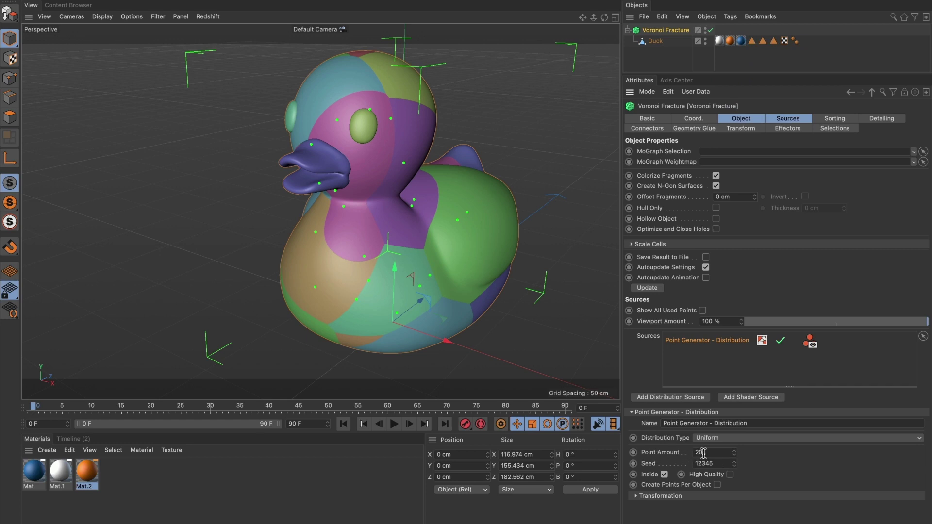
left_click(679, 452)
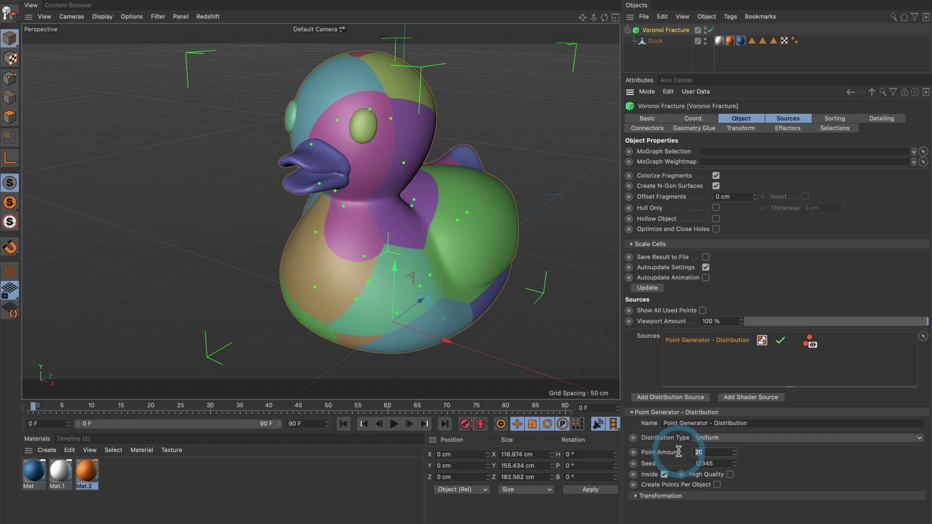
type("20")
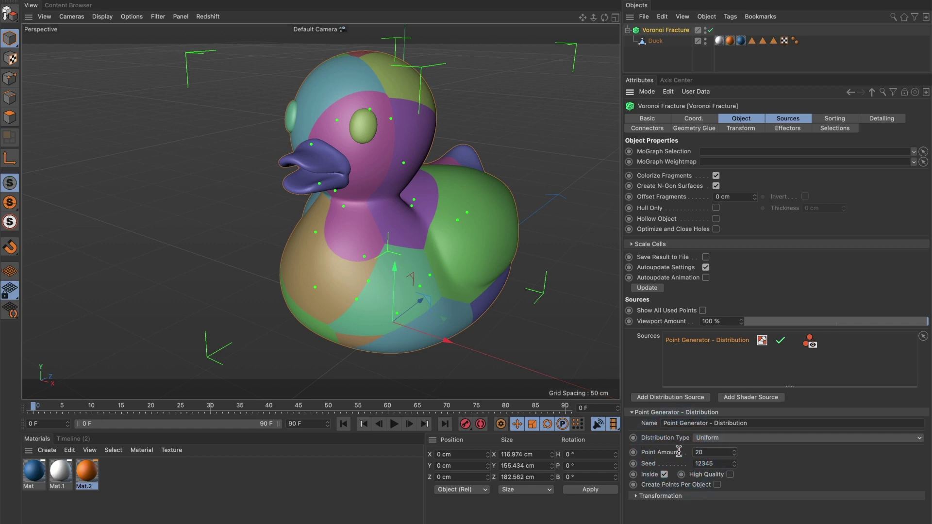
type("00")
key("Return")
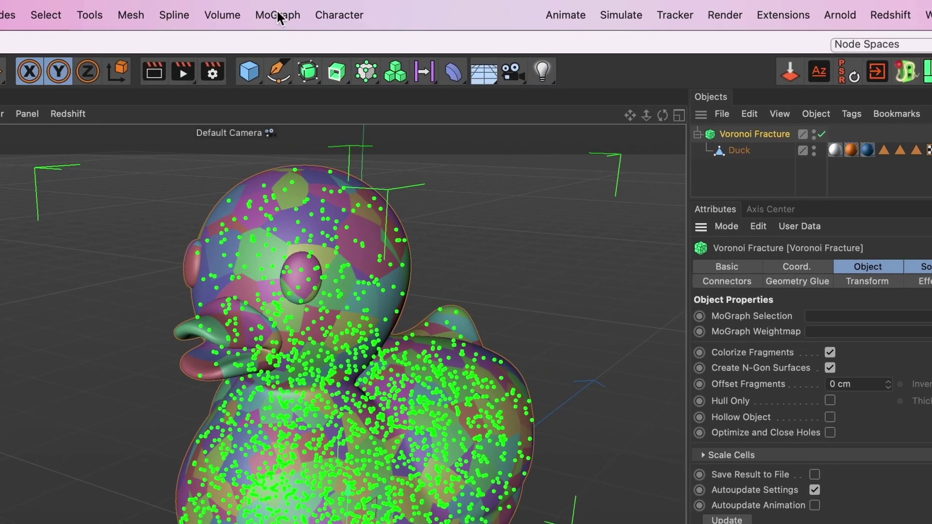
Add a Plain effector to the Voronoi Fracture
left_click(277, 13)
mouse_move(282, 57)
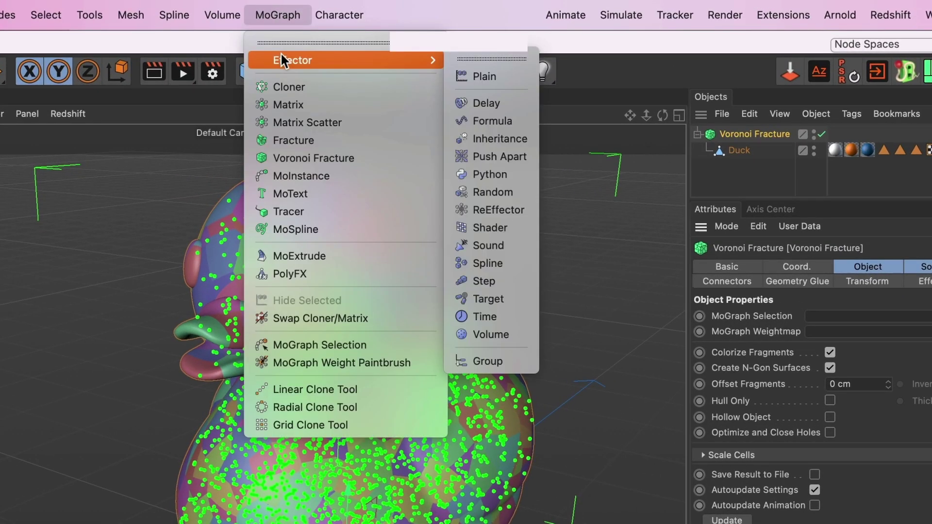
left_click(468, 73)
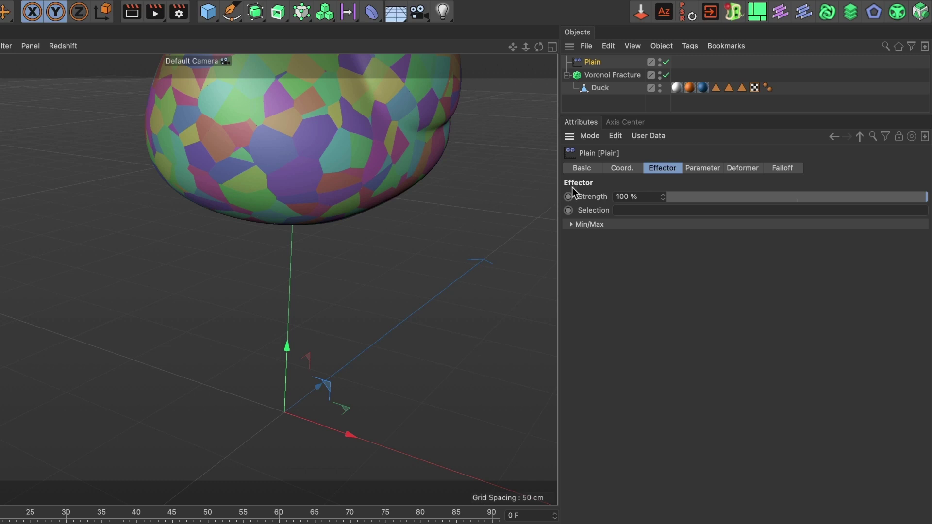
Turn off Position and enable uniform Scale of -1 on the Plain effector
left_click(702, 169)
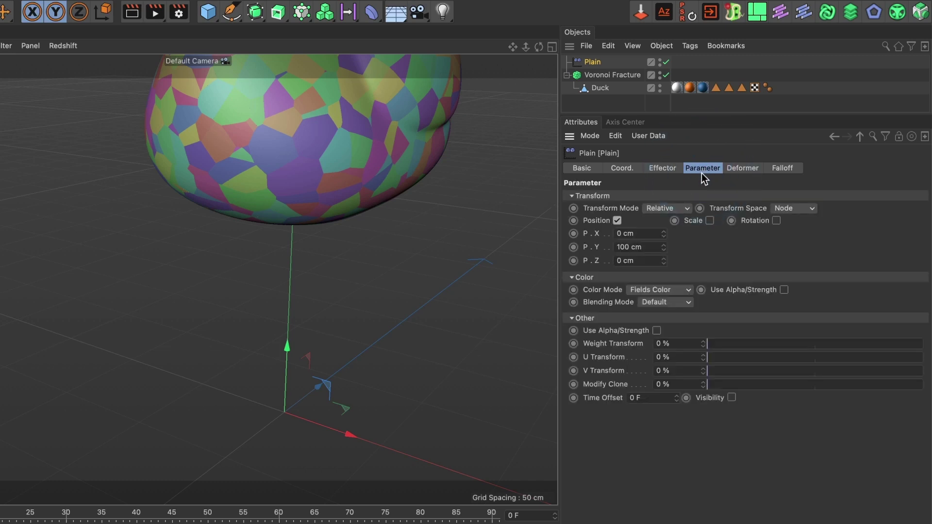
left_click(618, 221)
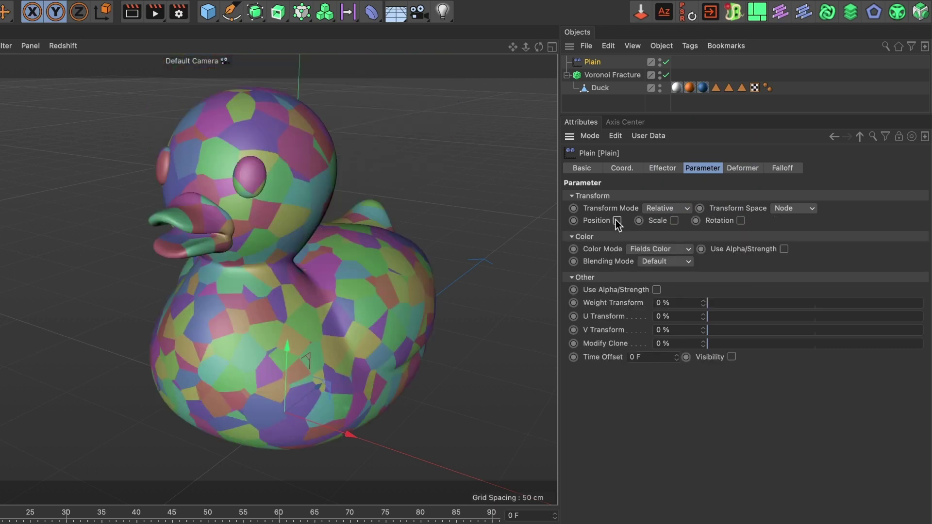
left_click(674, 221)
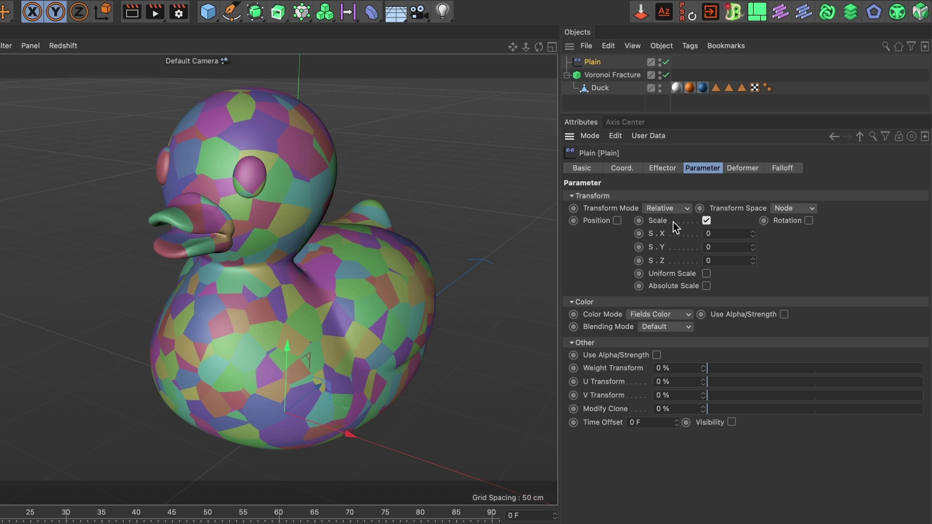
left_click(706, 274)
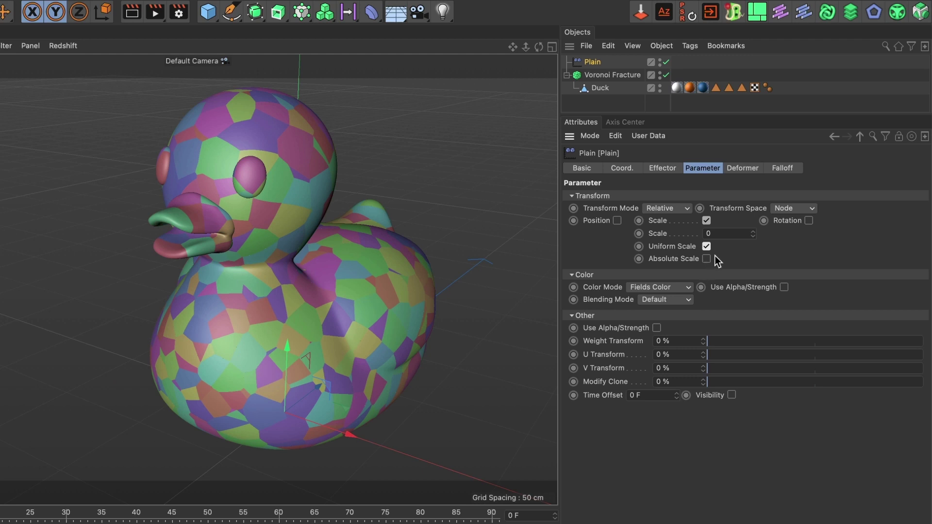
left_click(695, 233)
type("-1")
key("Return")
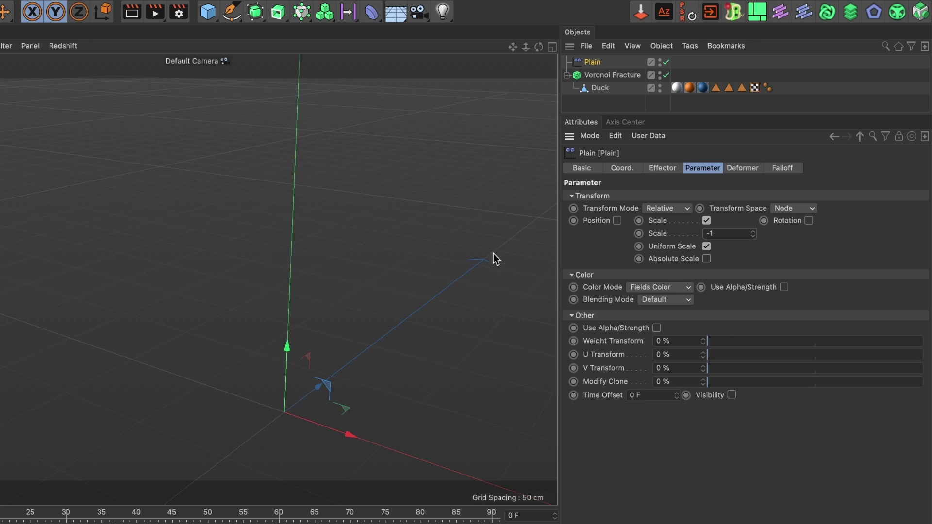
Add a Linear Field to the Plain effector's falloff
left_click(782, 170)
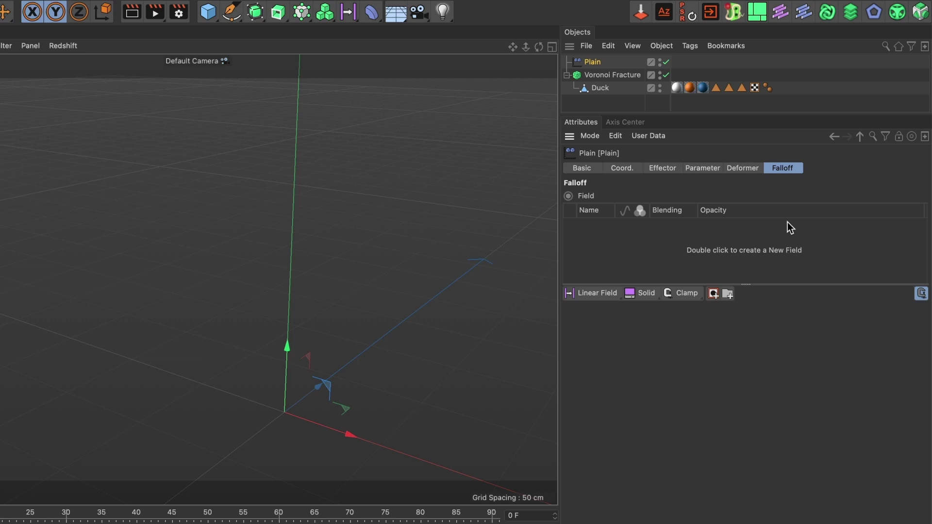
left_click(599, 294)
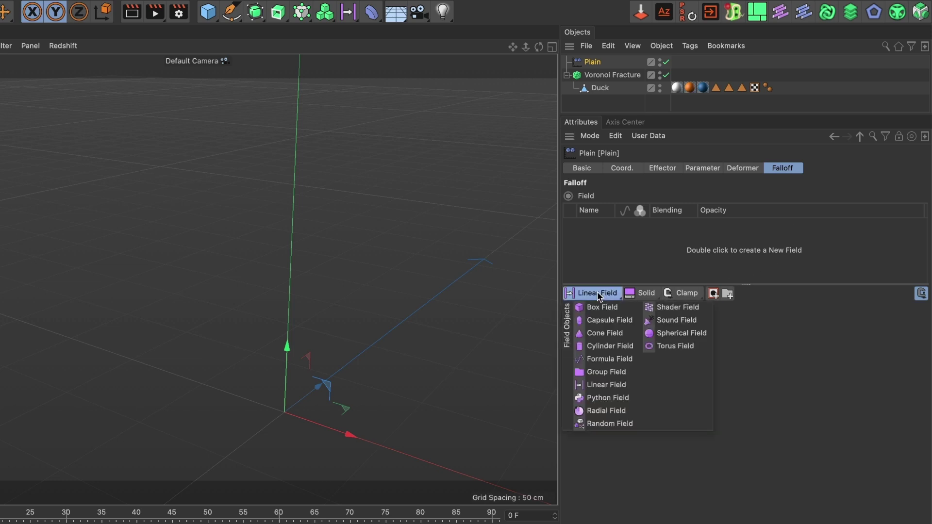
left_click(611, 384)
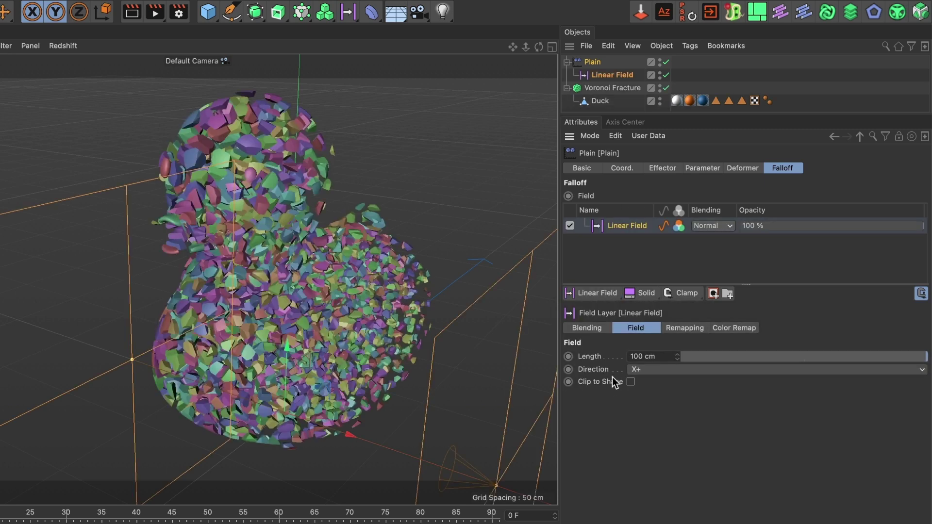
Slide the Linear Field along X through the duck and shorten its Length to about 39 cm
left_click_drag(385, 354, 332, 275, "alt")
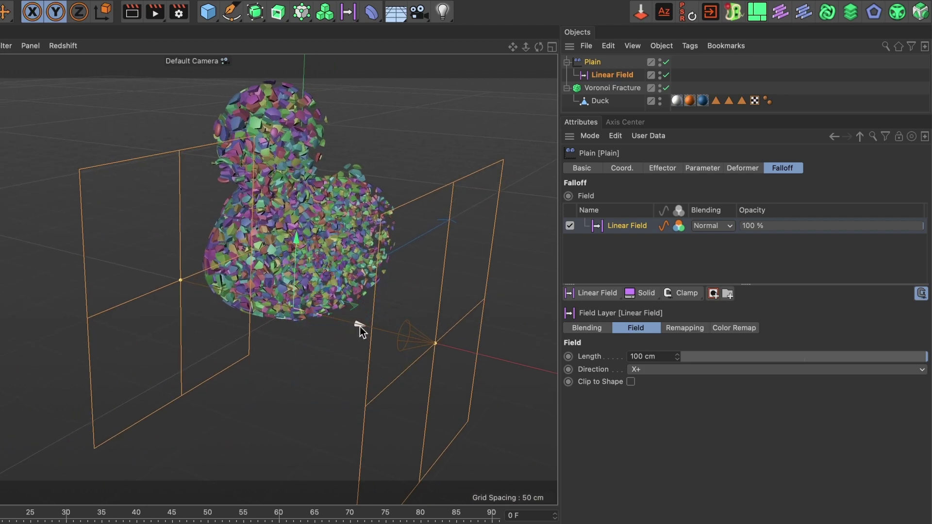
left_click_drag(360, 327, 330, 318)
left_click_drag(285, 273, 310, 249, "alt")
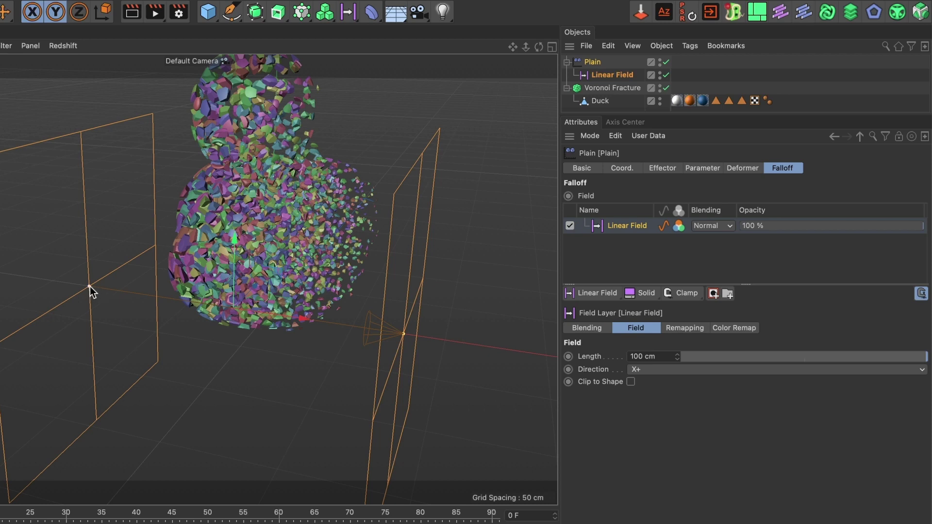
left_click_drag(89, 287, 141, 296)
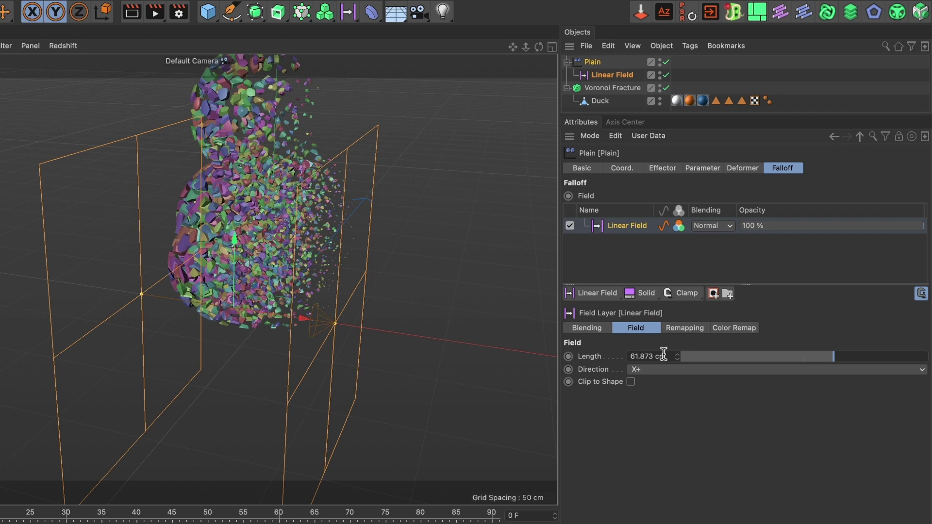
left_click_drag(834, 356, 787, 356)
left_click_drag(274, 234, 264, 295, "alt")
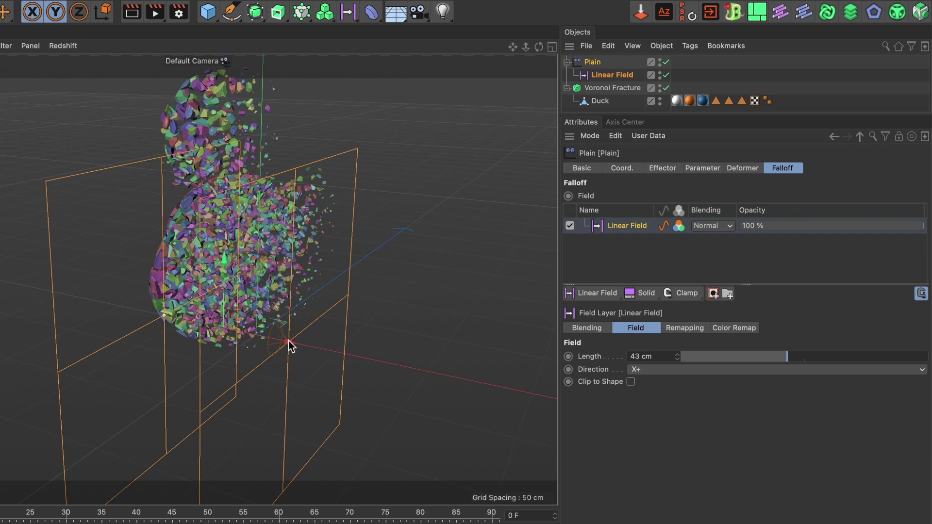
left_click_drag(296, 342, 339, 324)
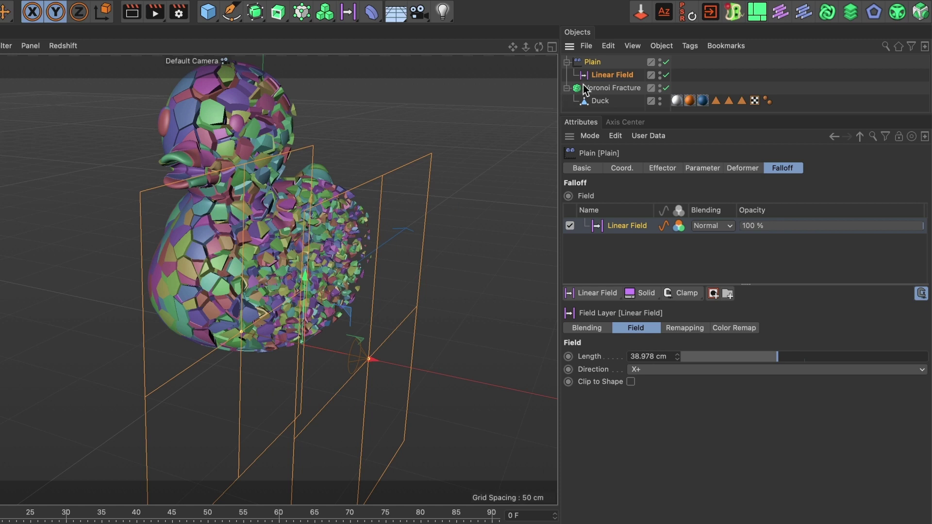
Move the Linear Field further along X and record its starting position keyframe
left_click(602, 75)
left_click(602, 75)
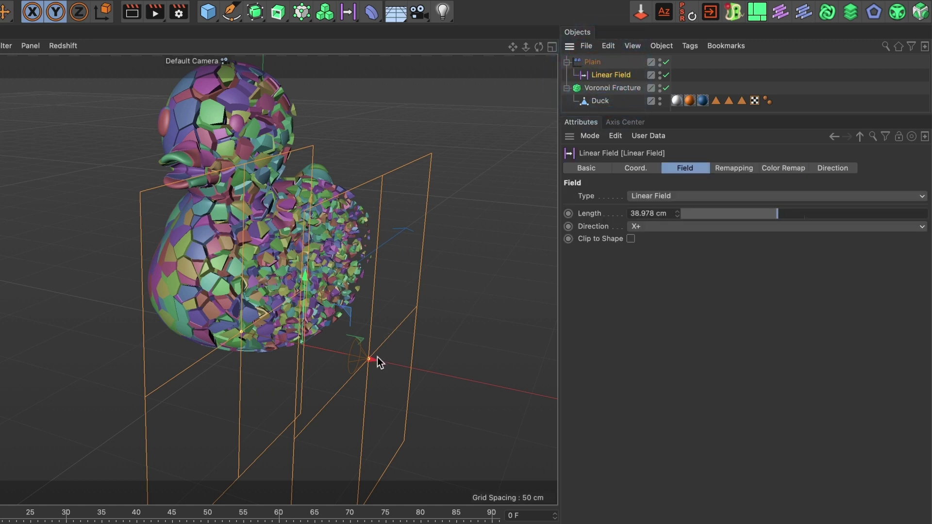
left_click_drag(377, 359, 528, 399)
key("y")
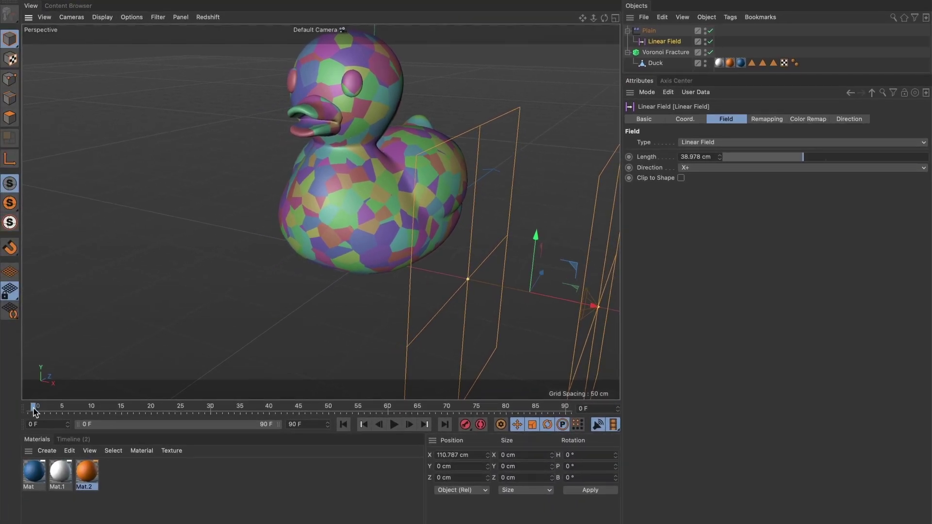
left_click(464, 425)
At frame 90, move the Linear Field left across the duck and keyframe it
left_click_drag(34, 411, 381, 414)
left_click(567, 411)
left_click_drag(589, 307, 130, 178)
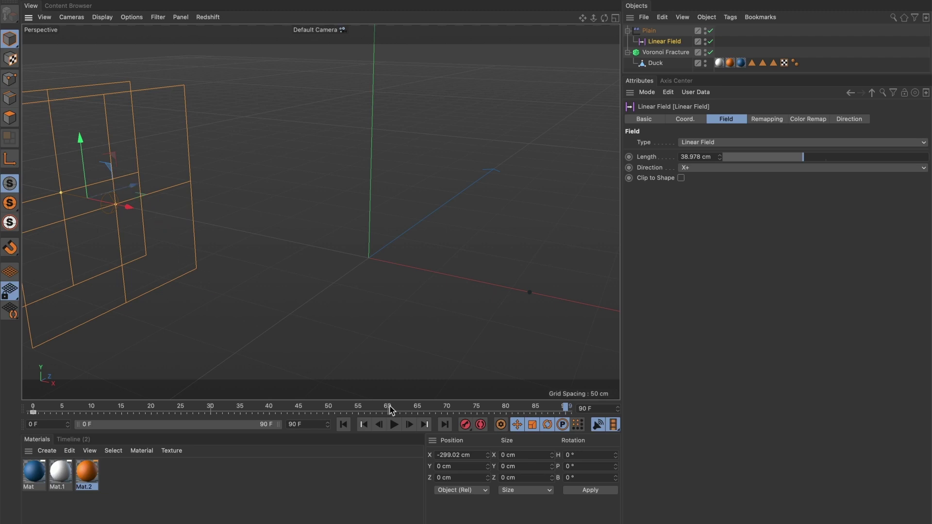
left_click(464, 426)
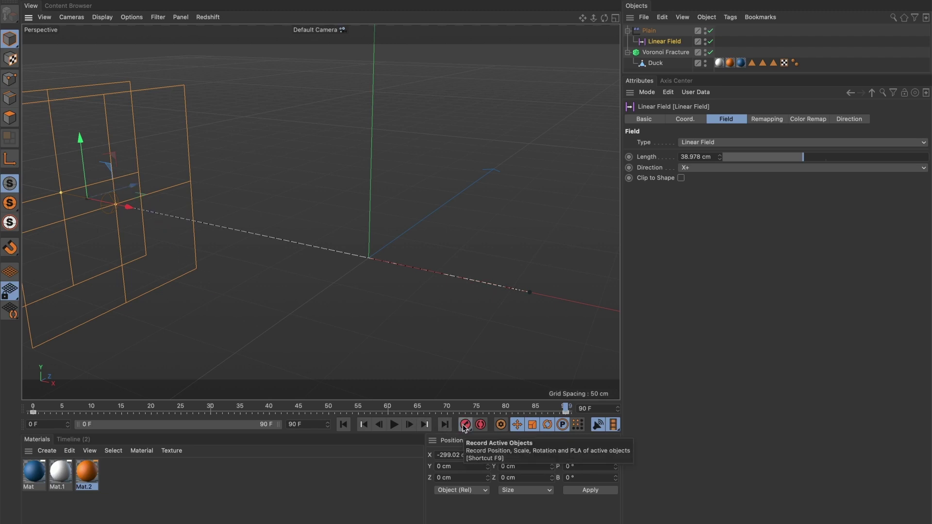
Play the animation and scrub frames 27 to 31 to preview the fracture
left_click(394, 424)
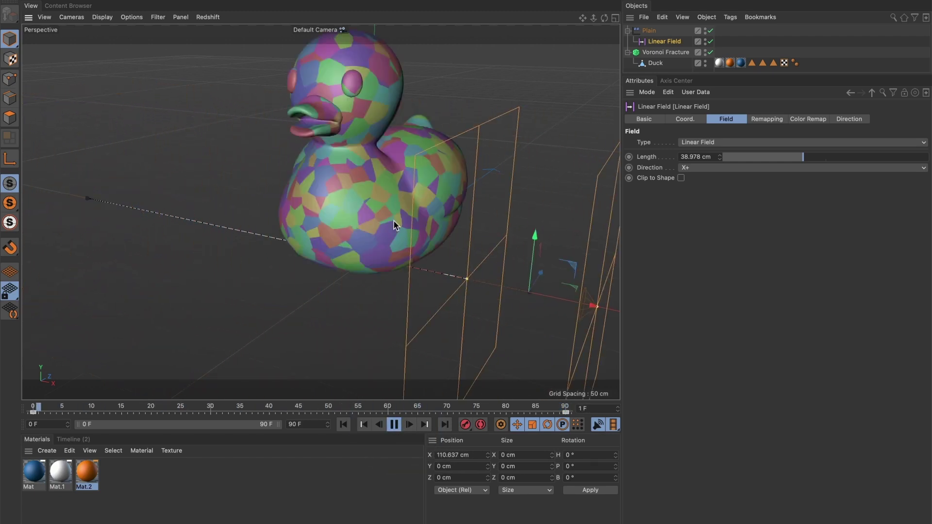
left_click(395, 425)
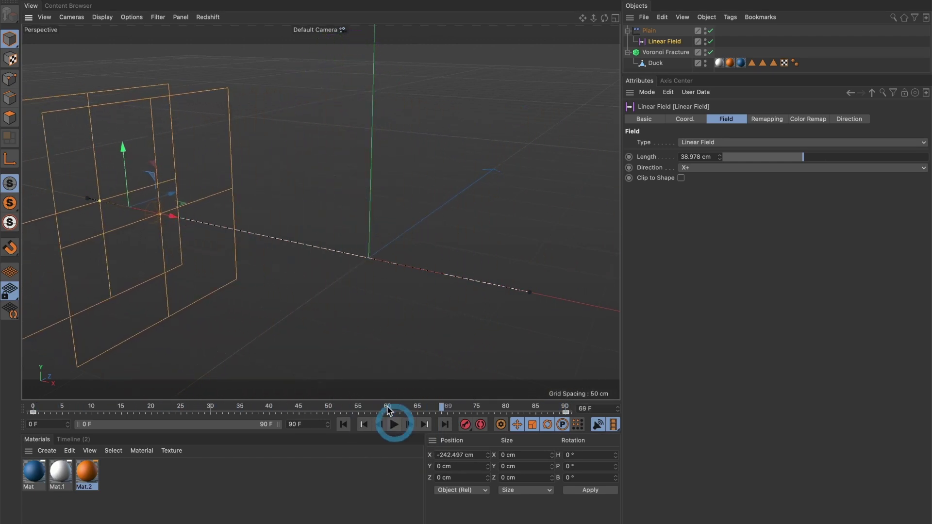
left_click_drag(292, 409, 457, 235)
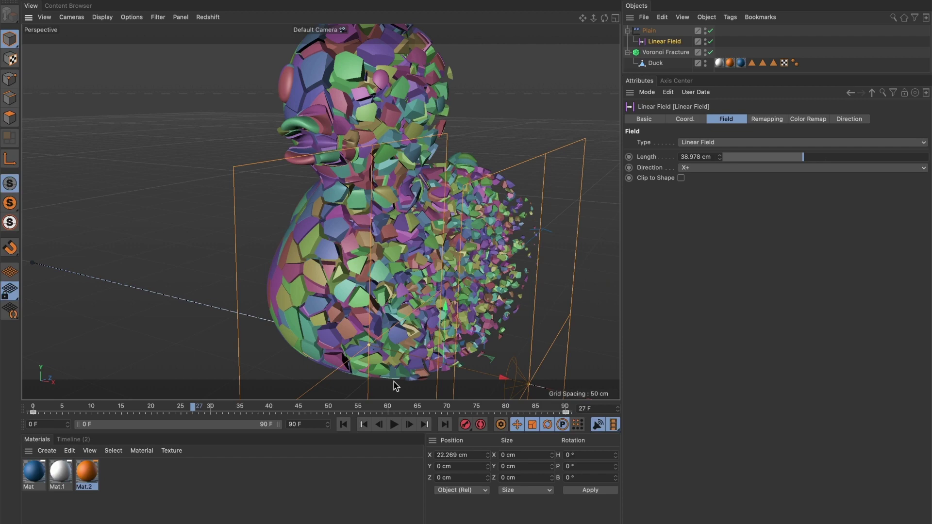
left_click_drag(187, 401, 211, 406)
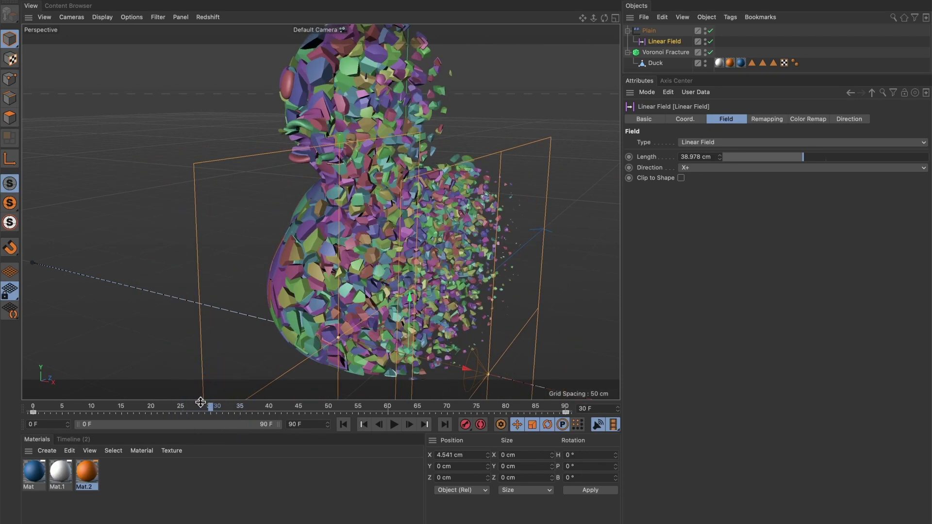
Add a Random effector to the Voronoi Fracture
left_click(644, 53)
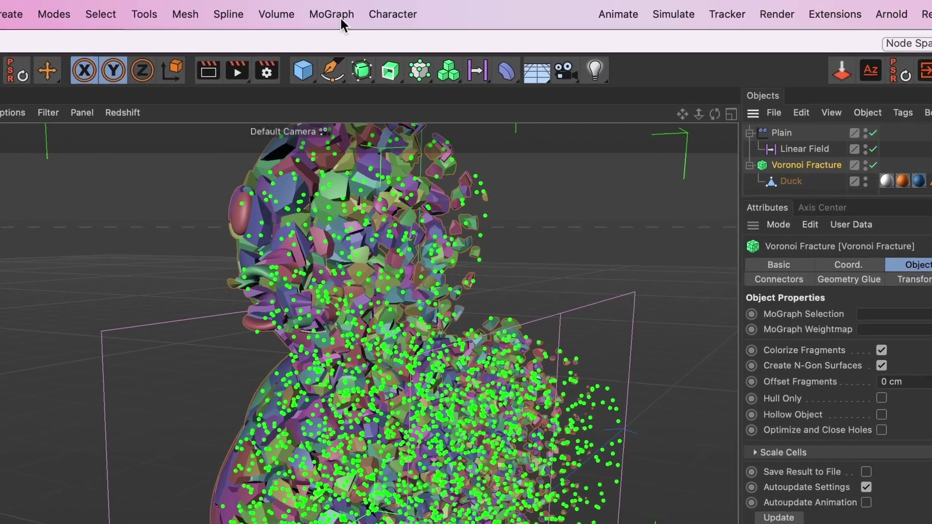
left_click(336, 14)
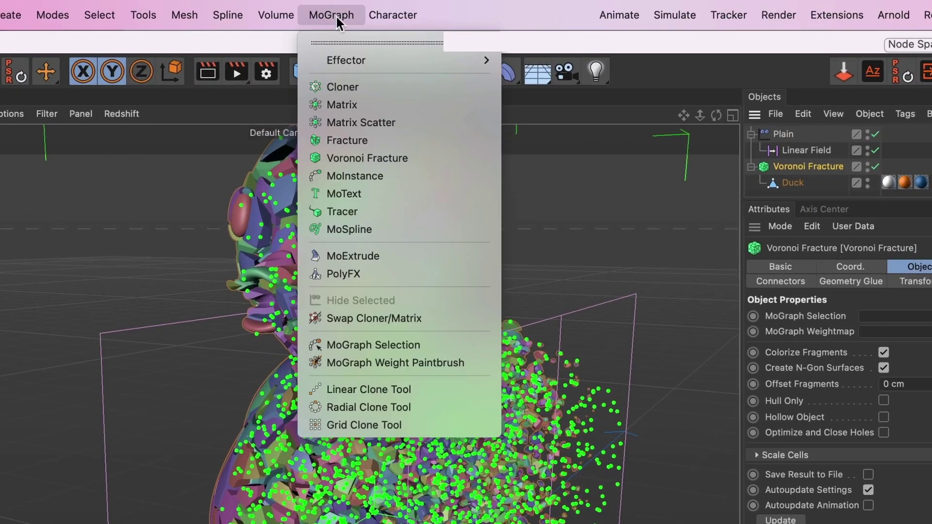
mouse_move(338, 58)
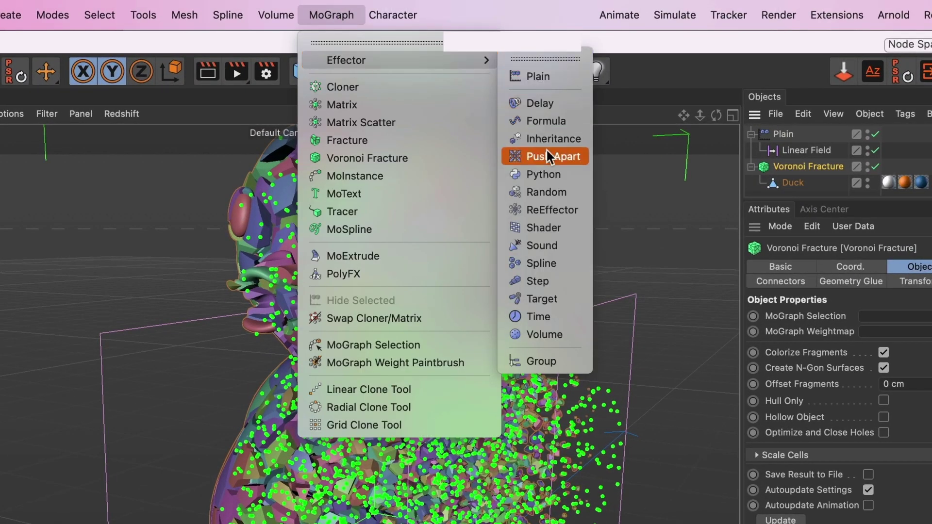
left_click(539, 191)
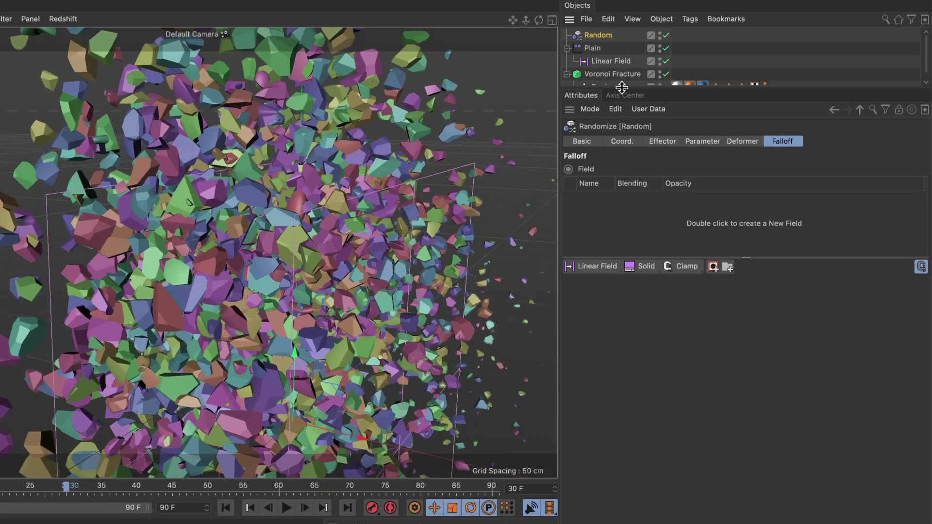
left_click_drag(622, 87, 622, 134)
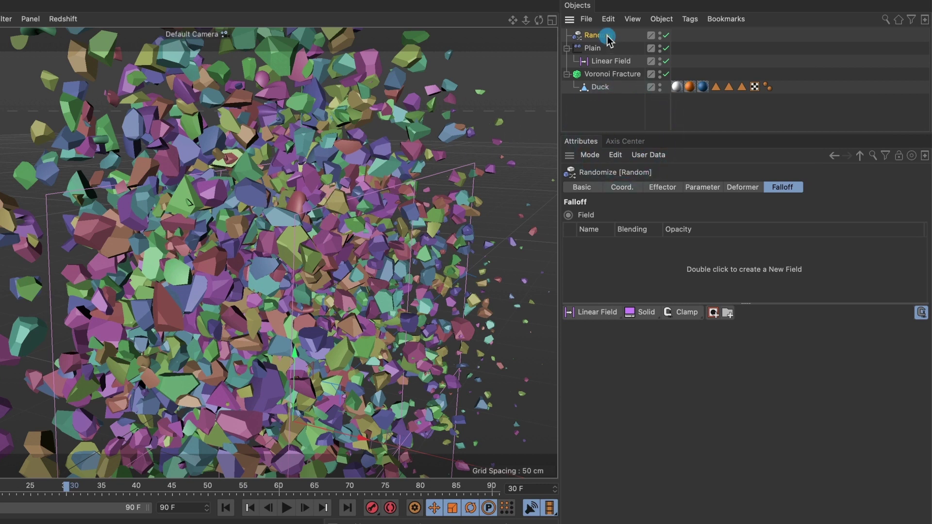
Set the Random effector's position offsets to X 100 cm, Y 100 cm and Z 150 cm
left_click(708, 192)
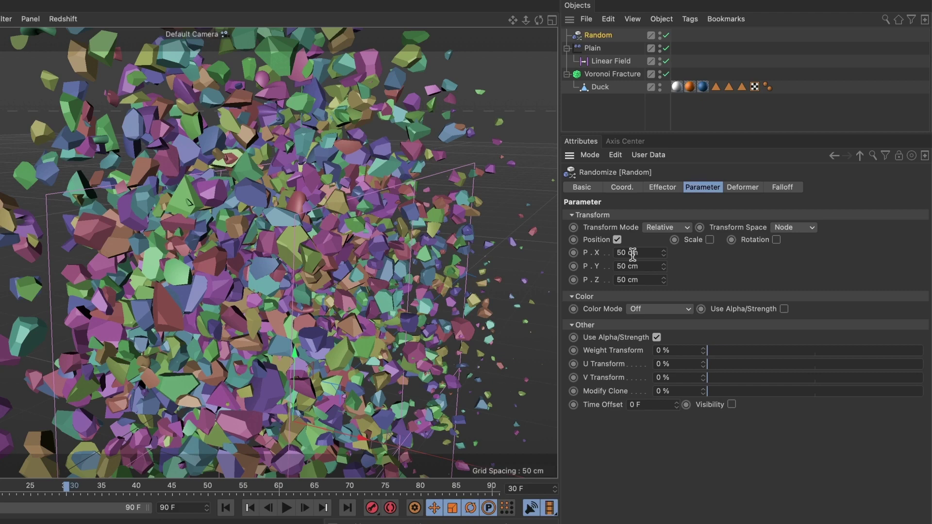
left_click_drag(403, 260, 327, 258, "alt")
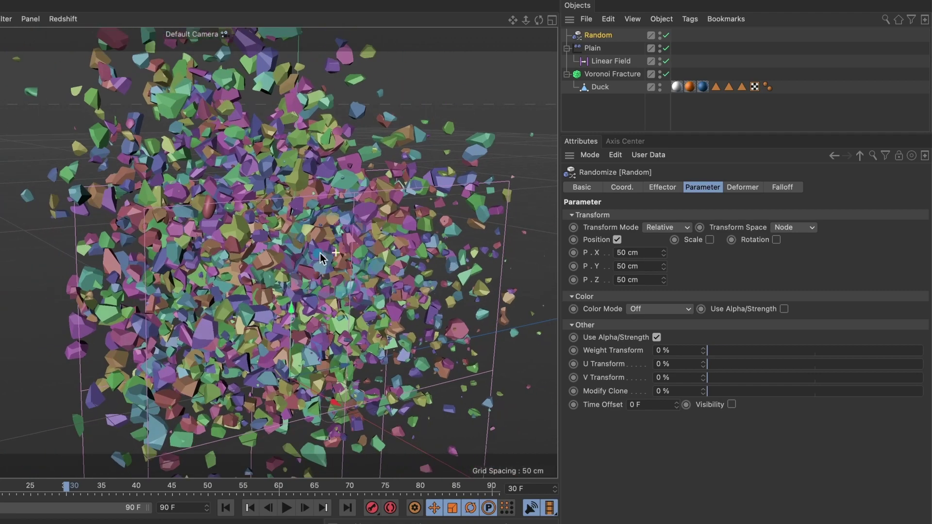
left_click(609, 253)
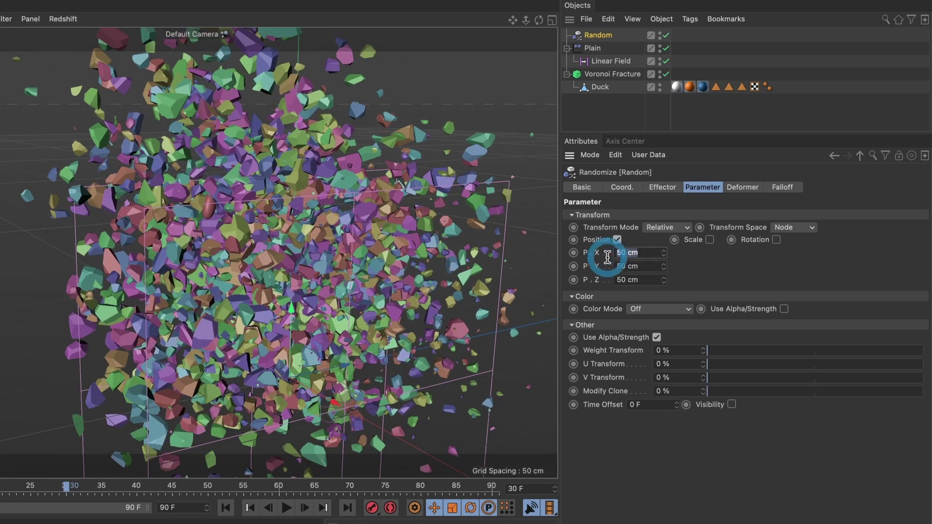
type("100")
key("Return")
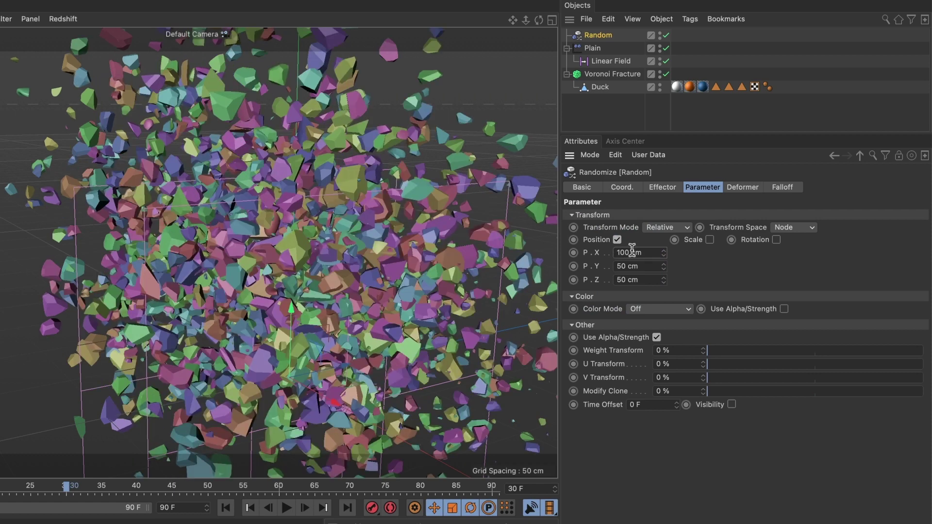
left_click(639, 268)
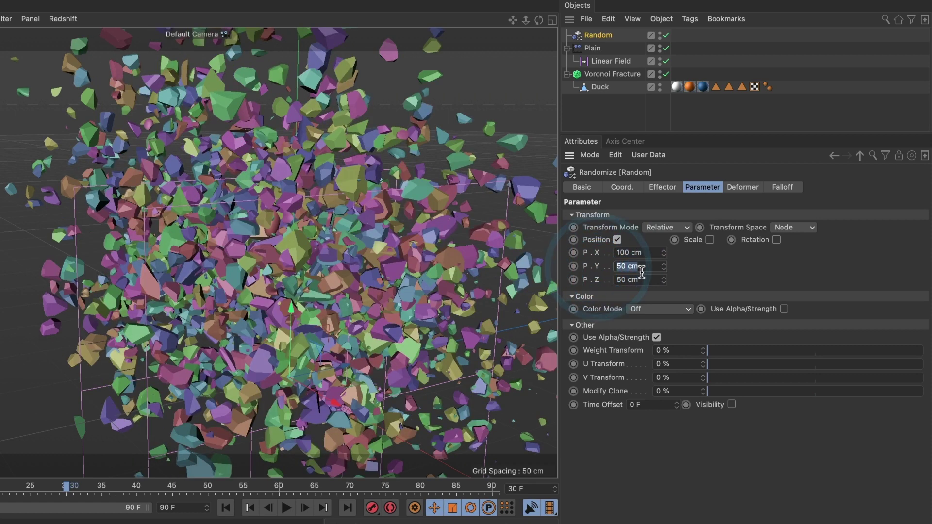
type("100")
key("Return")
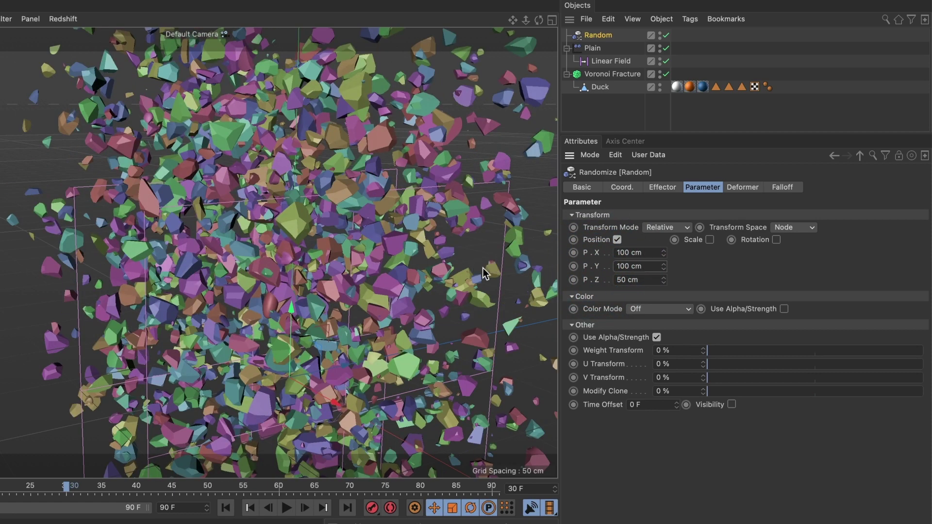
left_click(650, 280)
type("150")
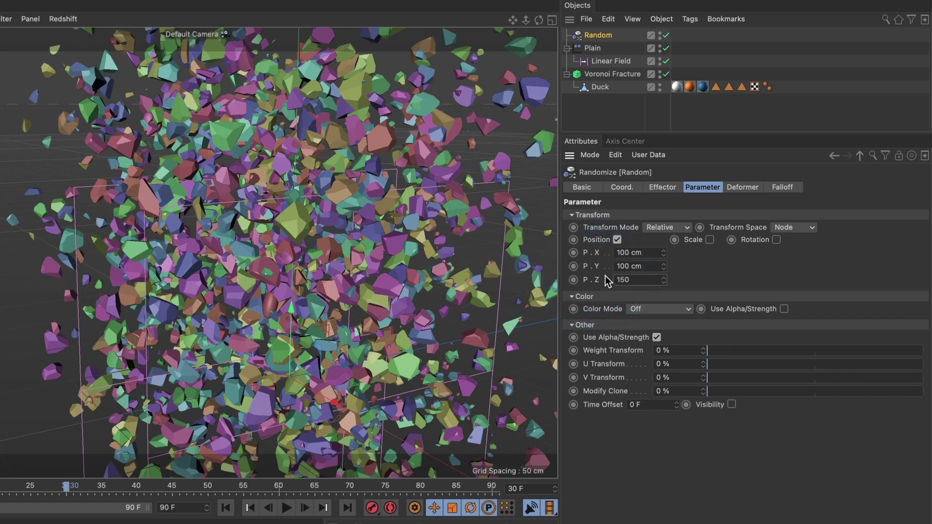
key("Return")
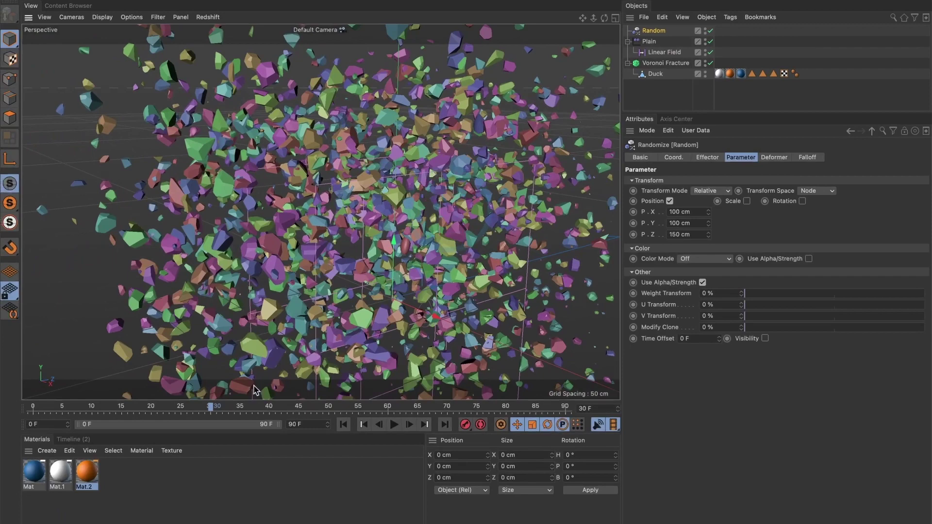
left_click_drag(203, 410, 111, 406)
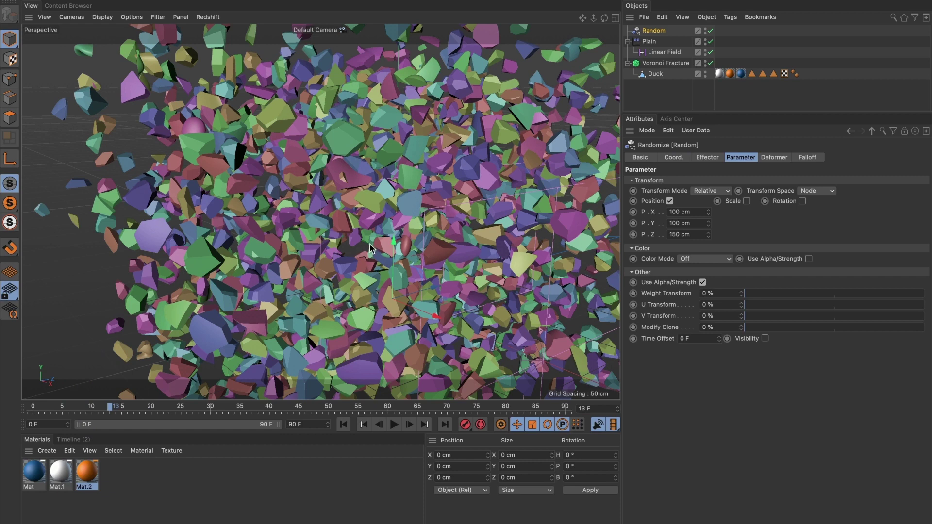
Set the Random effector's Strength to 0% and return the playhead to frame 0
left_click(716, 160)
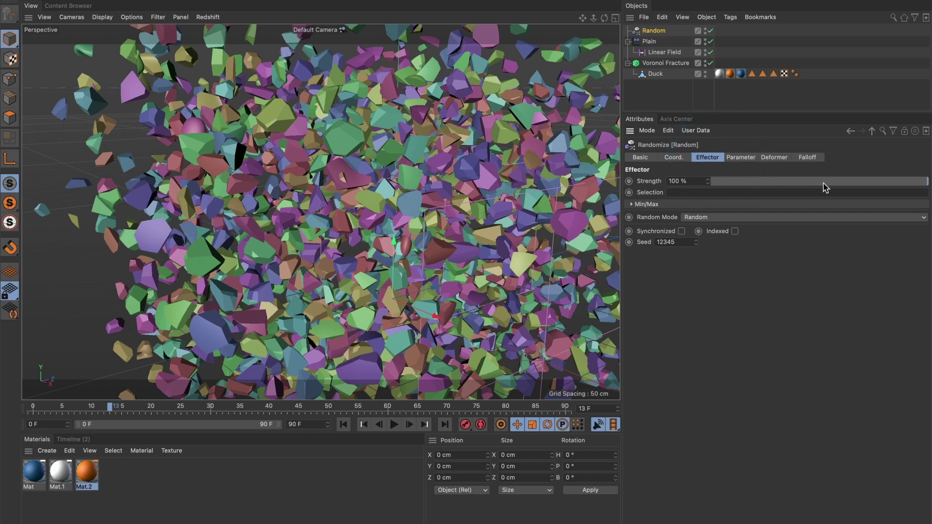
left_click_drag(915, 184, 703, 184)
left_click(700, 183)
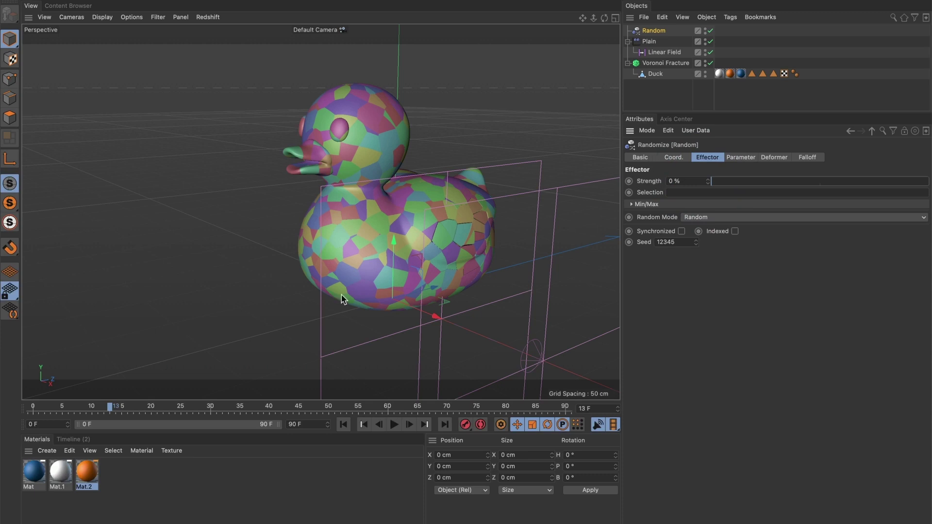
left_click_drag(115, 410, 216, 413)
left_click(217, 409)
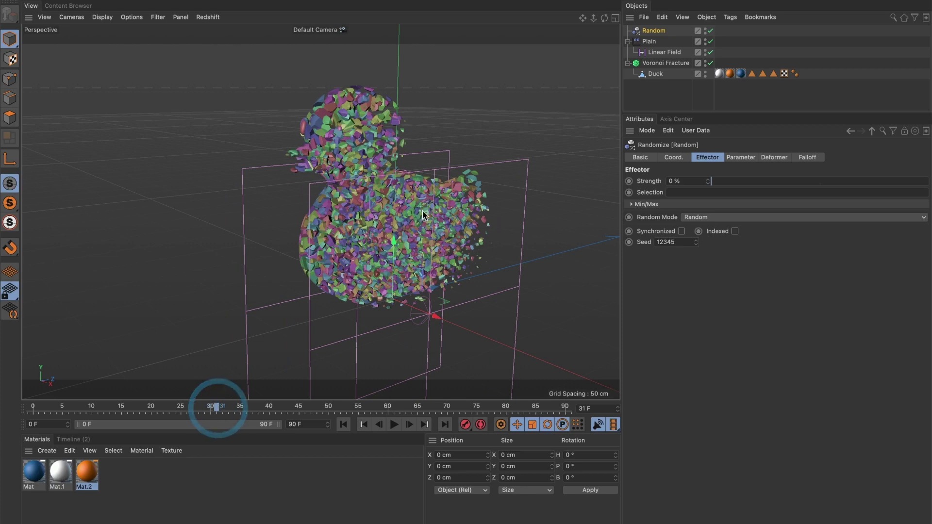
left_click_drag(715, 187, 748, 182)
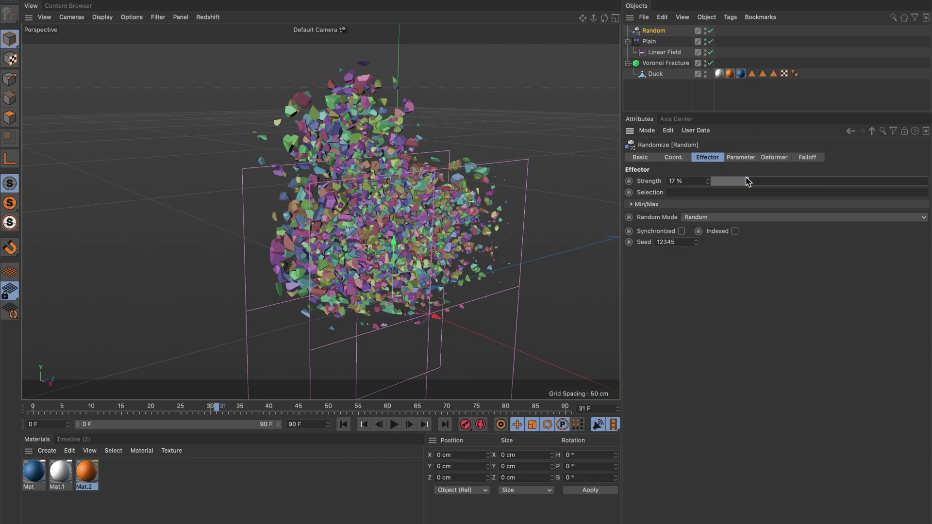
left_click_drag(748, 181, 704, 179)
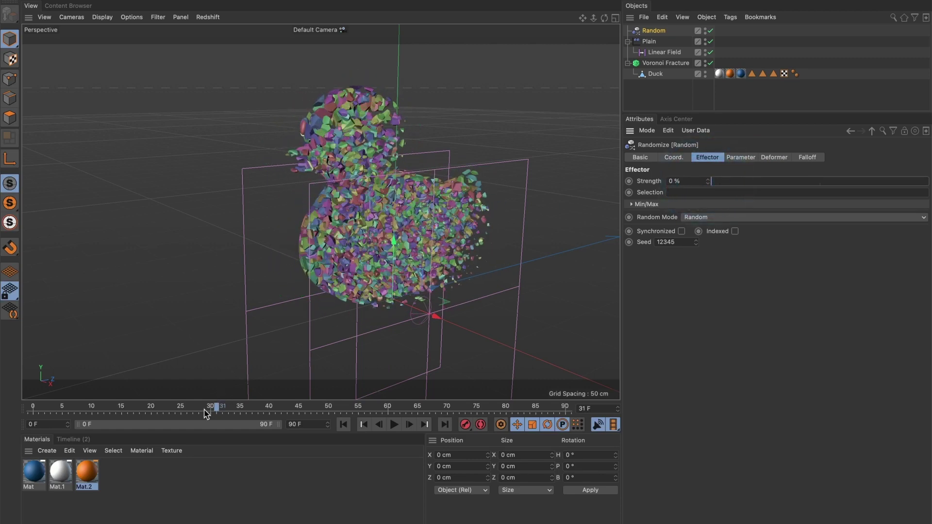
left_click_drag(206, 413, 30, 411)
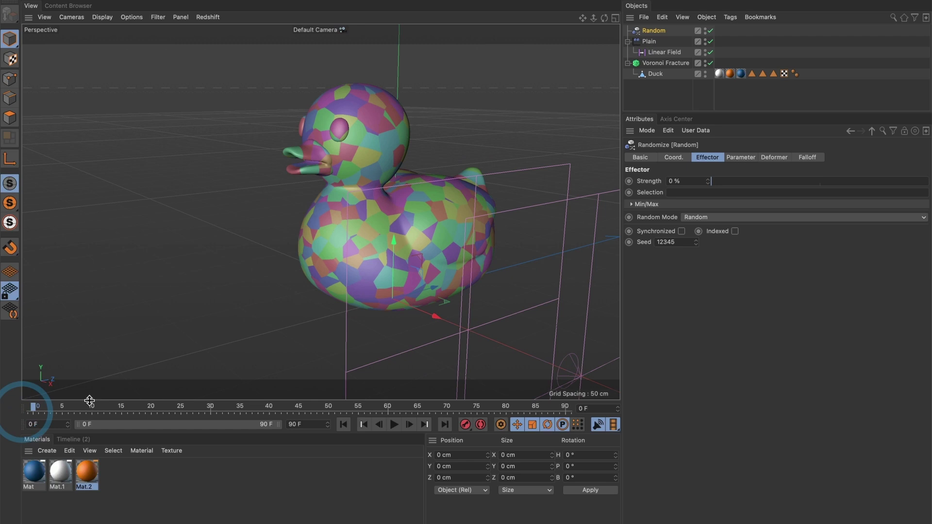
Keyframe the Random effector's Strength at 0% on frame 0 and 100% on frame 90
left_click(629, 182)
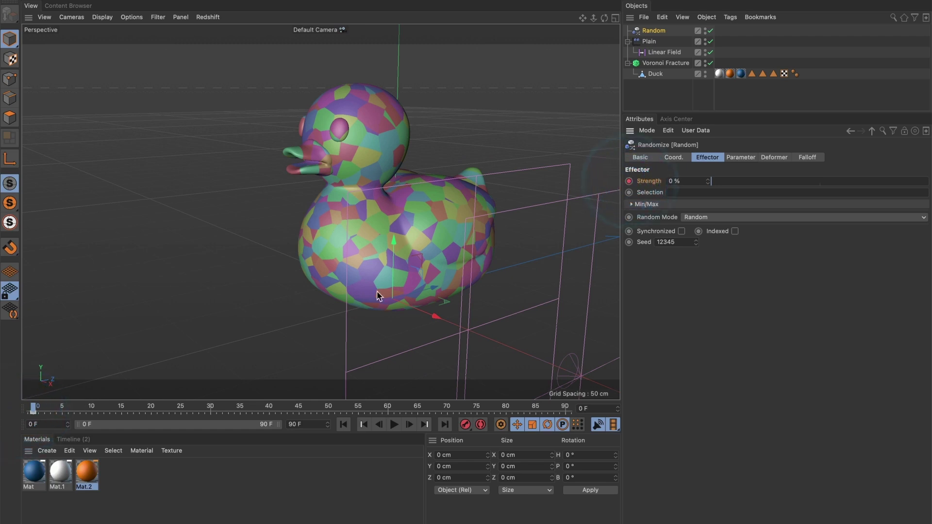
left_click_drag(35, 410, 585, 413)
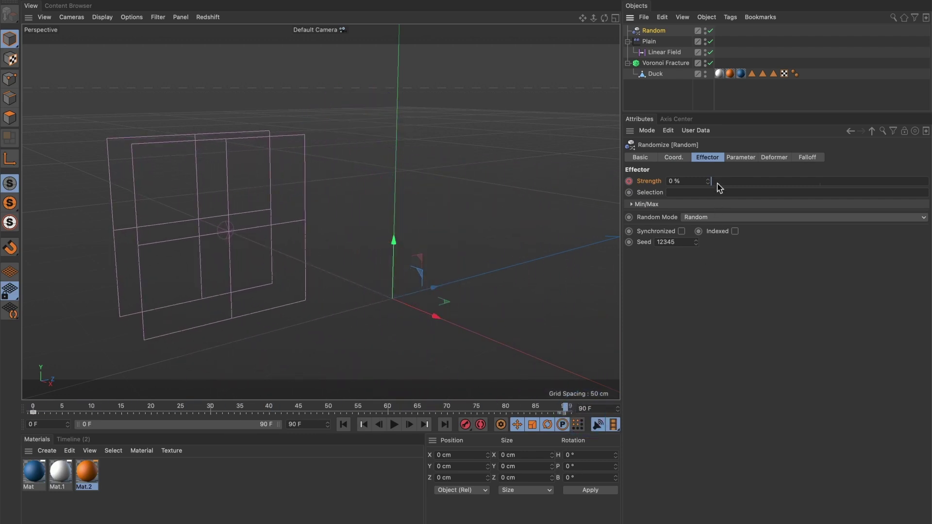
left_click_drag(719, 185, 907, 187)
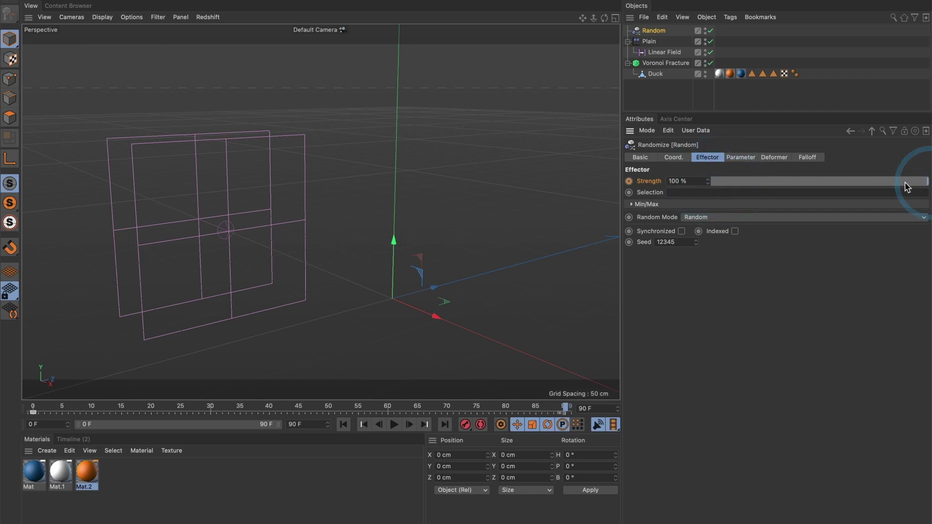
left_click(629, 182)
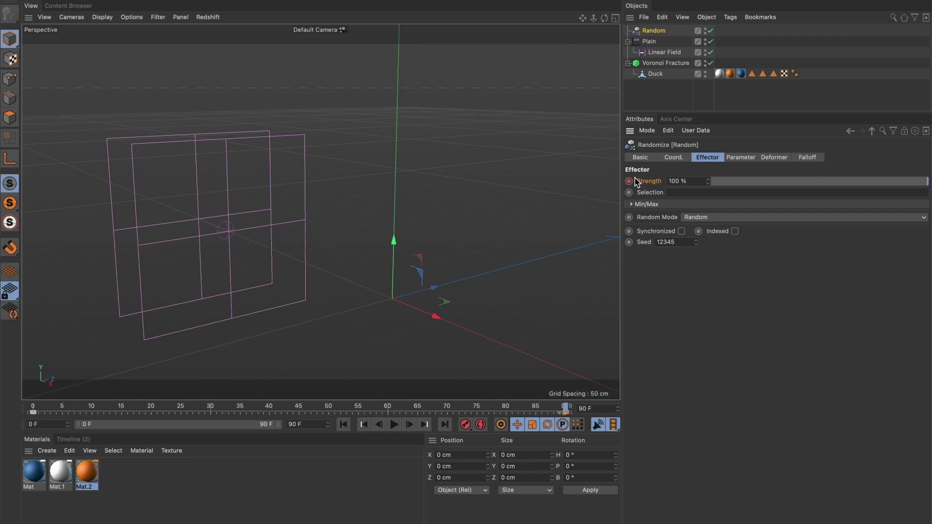
Scrub frames 15 to 24 to check the fragments spreading apart
left_click_drag(567, 411, 121, 411)
left_click(176, 406)
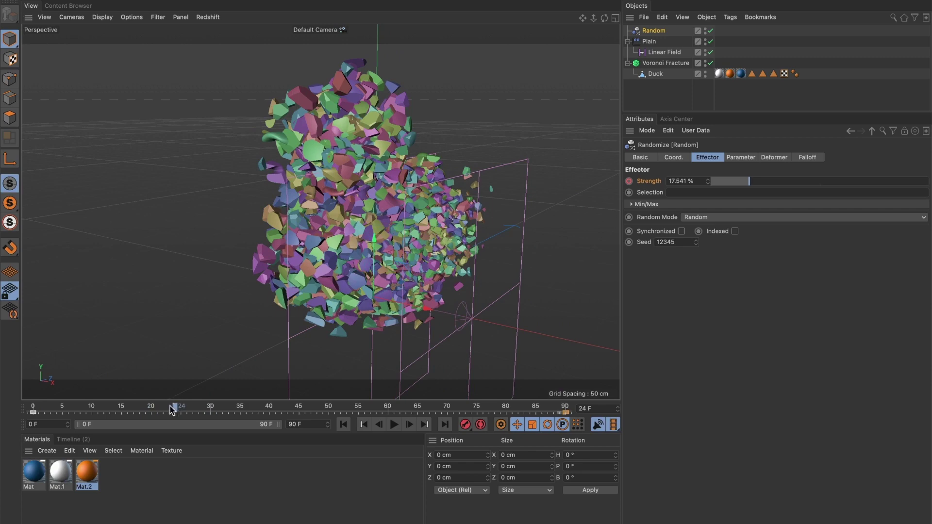
left_click_drag(174, 408, 120, 410)
left_click_drag(212, 351, 423, 276, "alt")
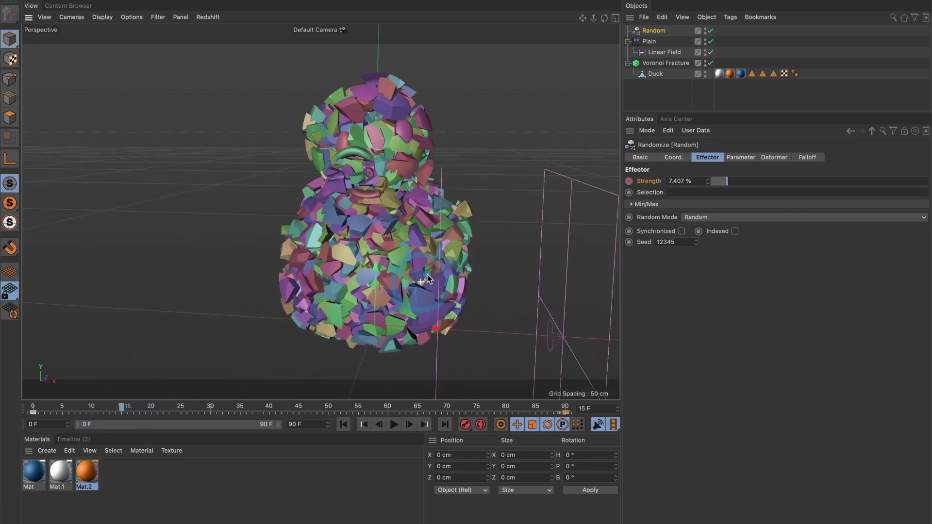
left_click_drag(128, 410, 162, 409)
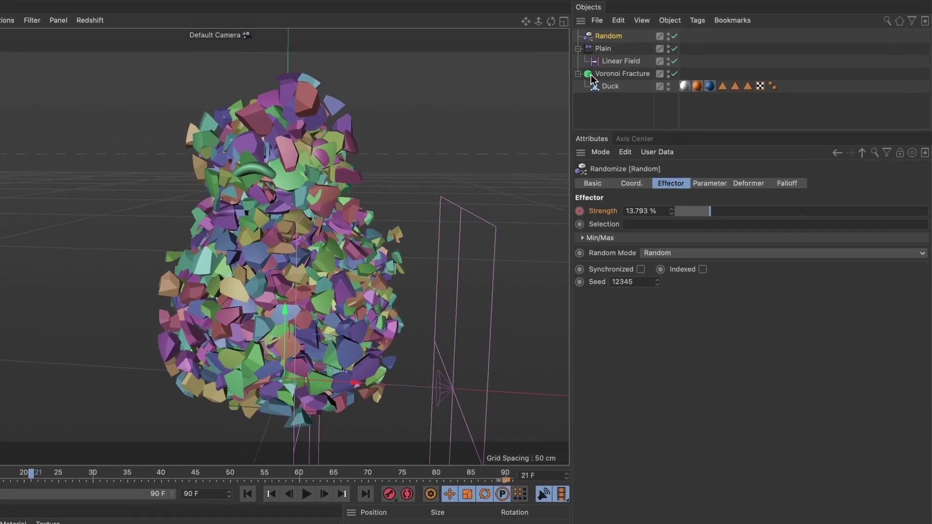
Add the Linear Field to the Random effector's falloff and scrub frames 12 to 24 to check
left_click(600, 38)
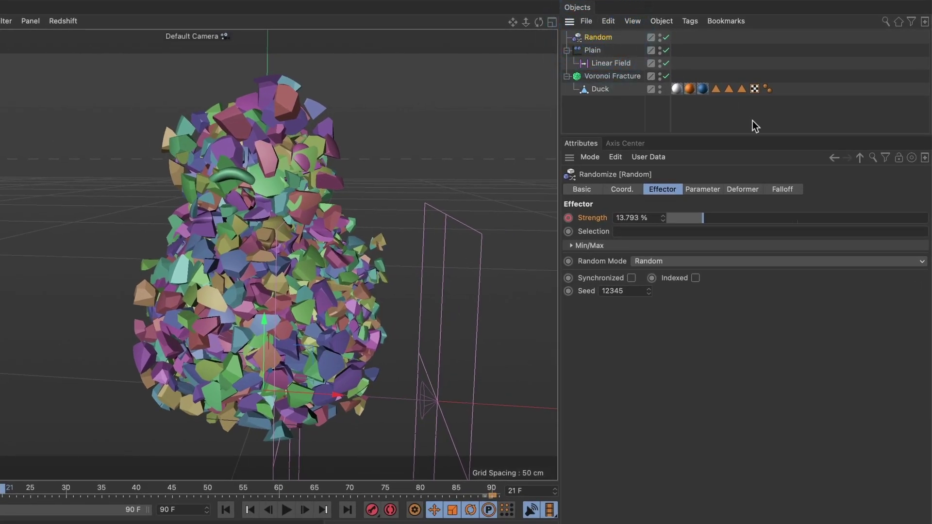
left_click(779, 189)
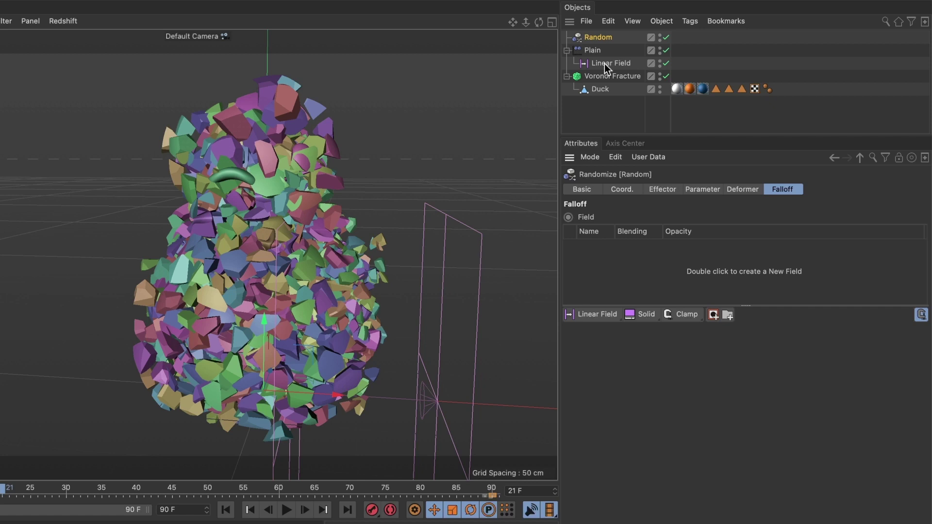
left_click_drag(605, 63, 675, 248)
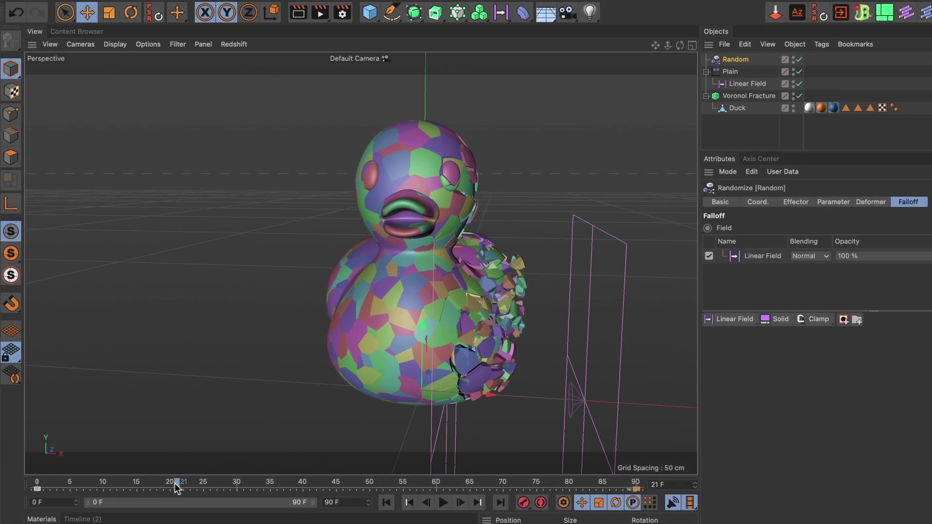
left_click_drag(175, 484, 237, 484)
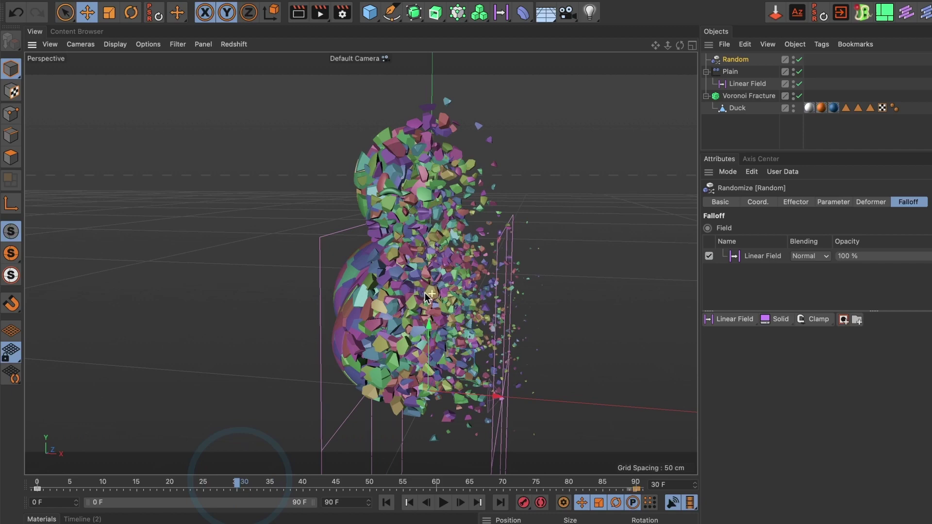
left_click_drag(426, 297, 524, 287, "alt")
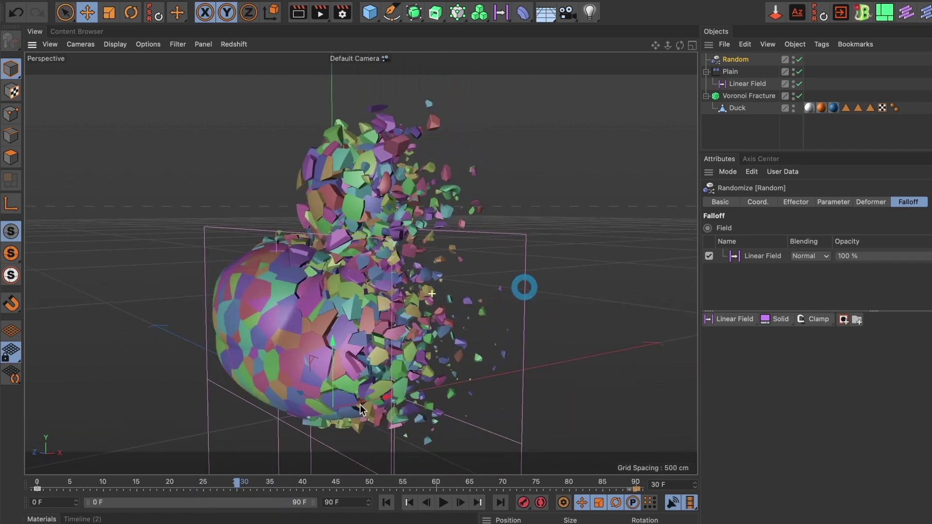
left_click_drag(237, 483, 217, 480)
Select the Voronoi Fracture at frame 0 and record its starting keyframe
left_click_drag(350, 352, 439, 319, "alt")
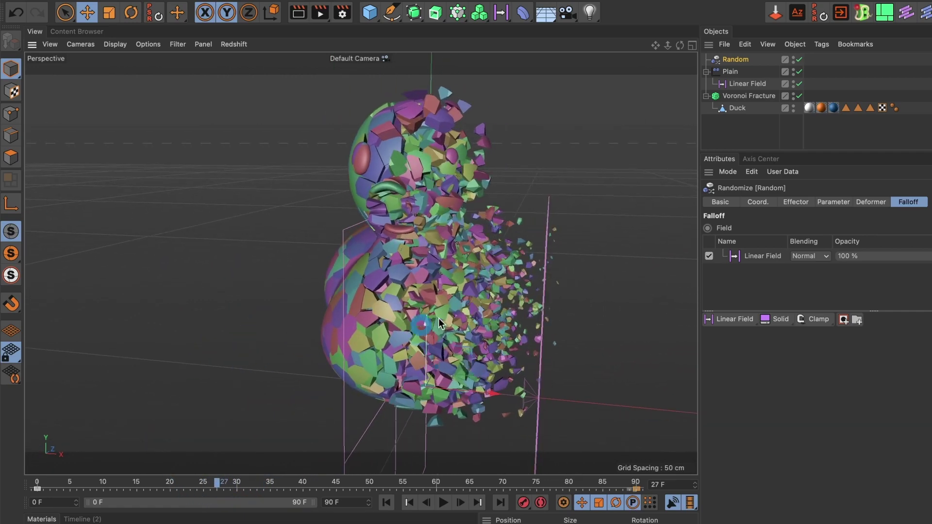
left_click(707, 71)
left_click(741, 84)
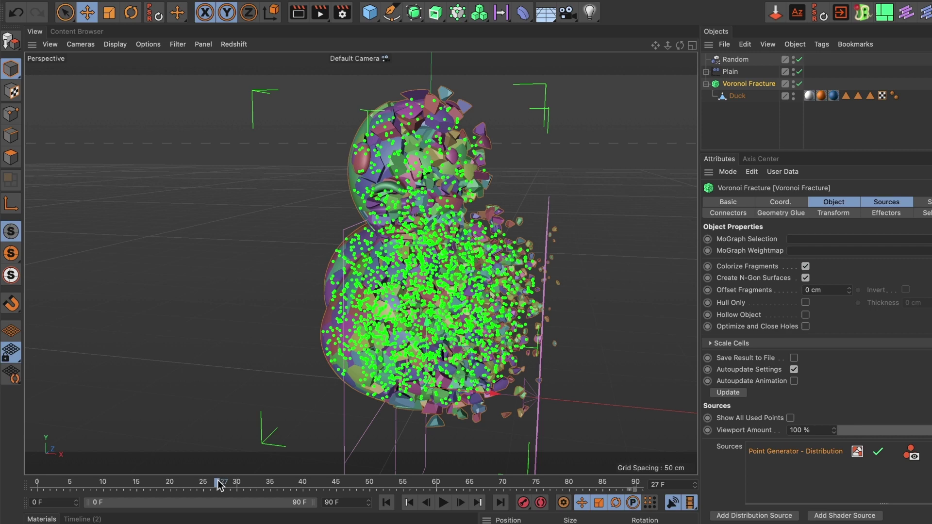
left_click_drag(219, 485, 18, 488)
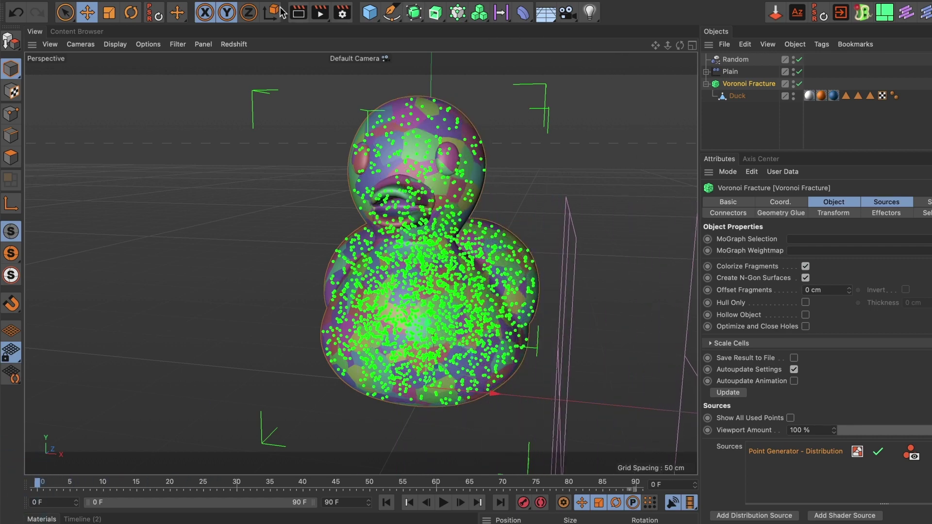
left_click(132, 12)
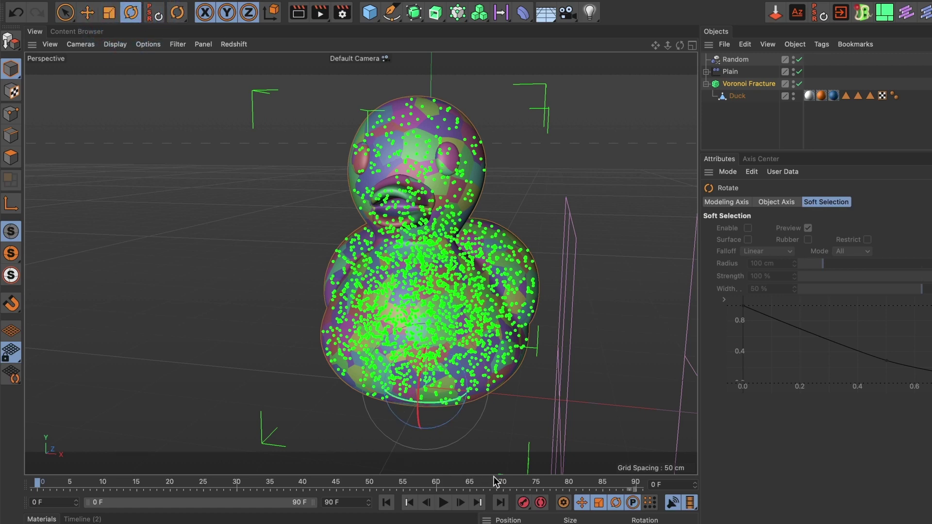
left_click(522, 503)
Rotate the duck around its vertical axis at frame 14 and near the end, reaching 155°
left_click_drag(39, 486, 130, 483)
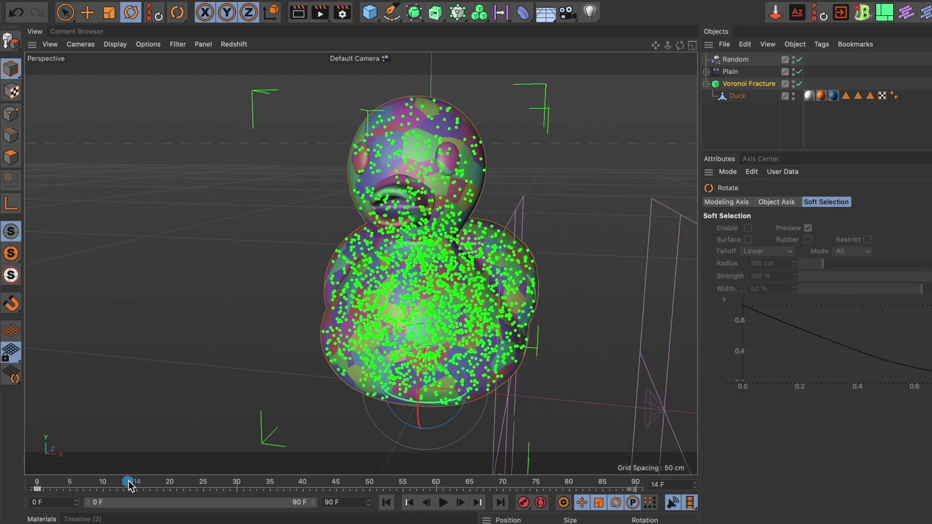
left_click_drag(405, 406, 443, 402)
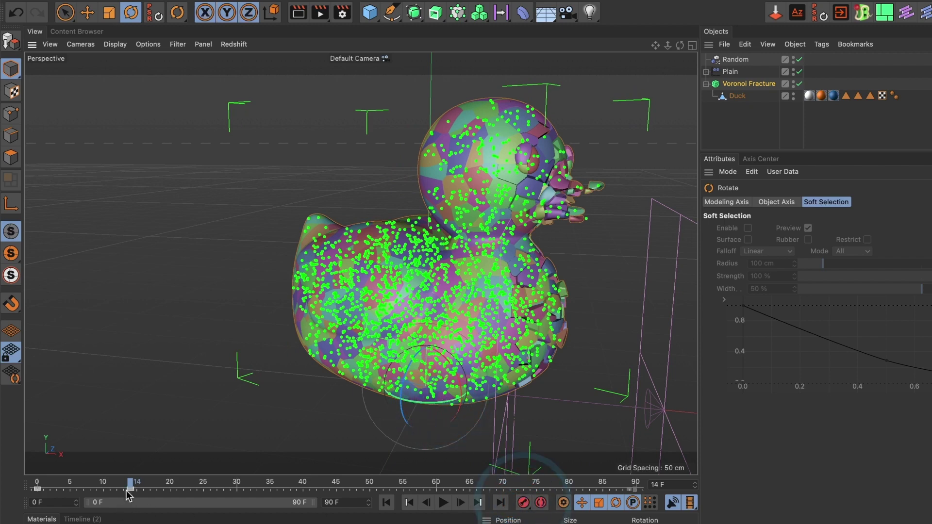
left_click_drag(127, 494, 563, 488)
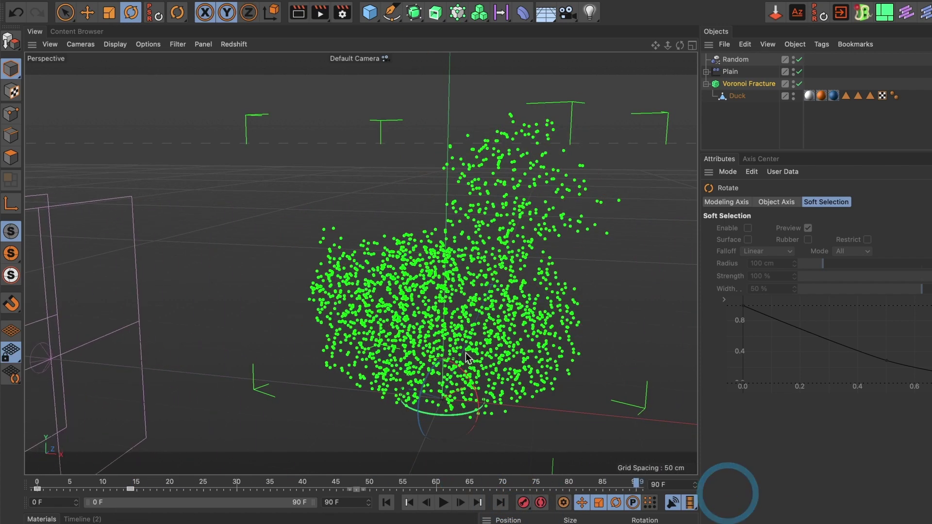
left_click_drag(466, 358, 487, 273, "alt")
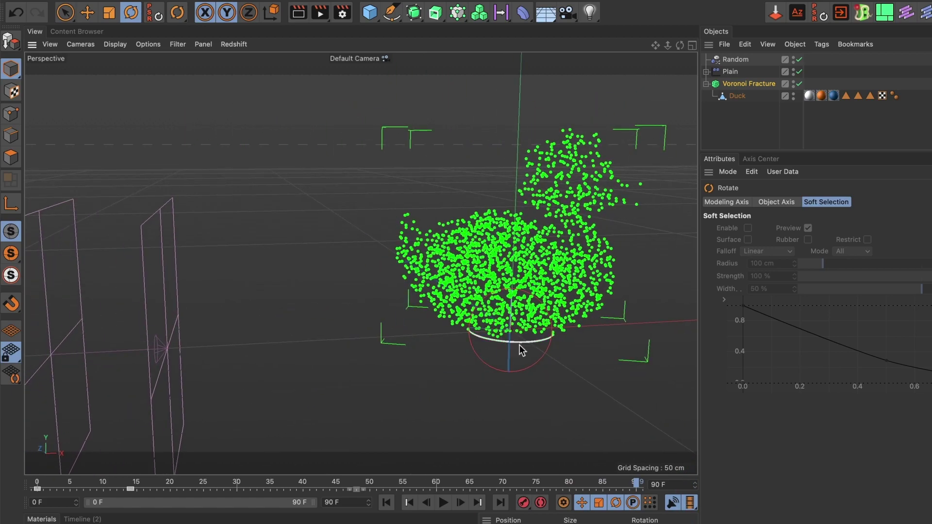
left_click_drag(542, 342, 362, 309)
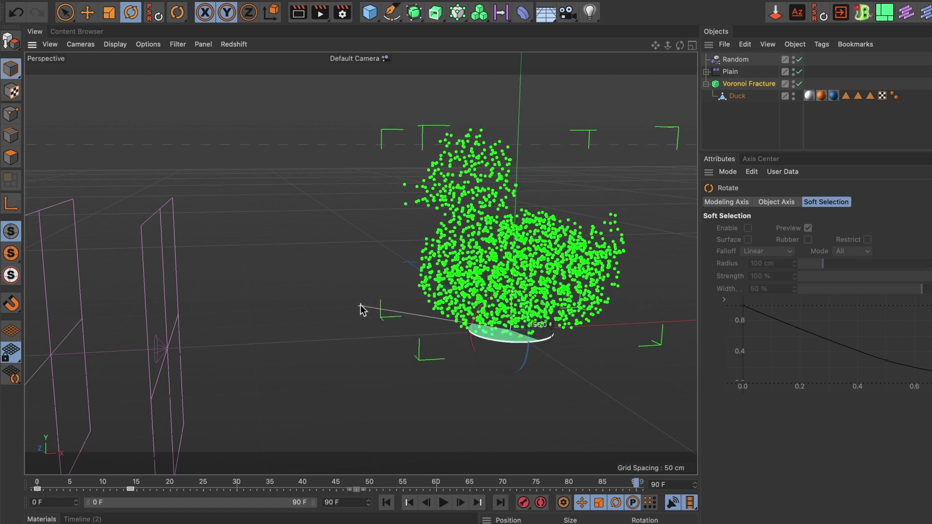
Move the duck about 227 cm along X and play the animation
left_click(88, 14)
left_click_drag(572, 332, 353, 342)
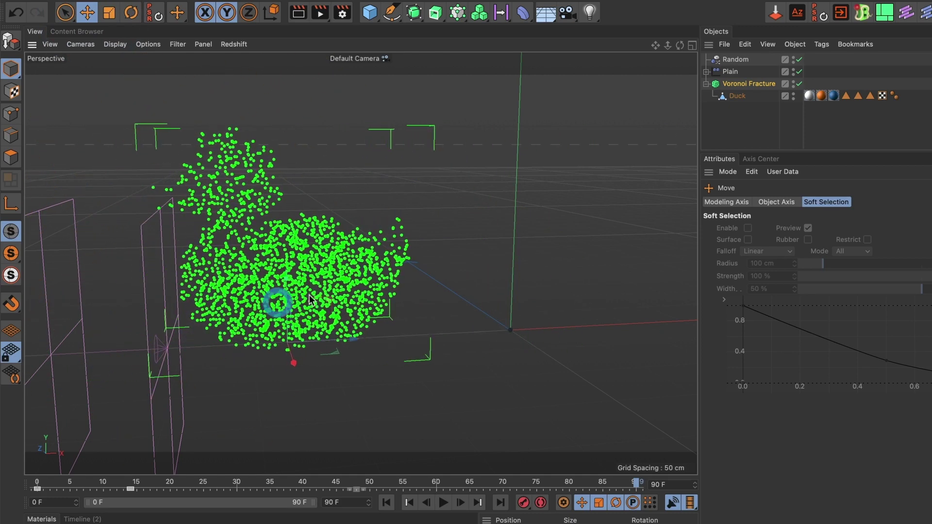
middle_click_drag(259, 280, 483, 260, "alt")
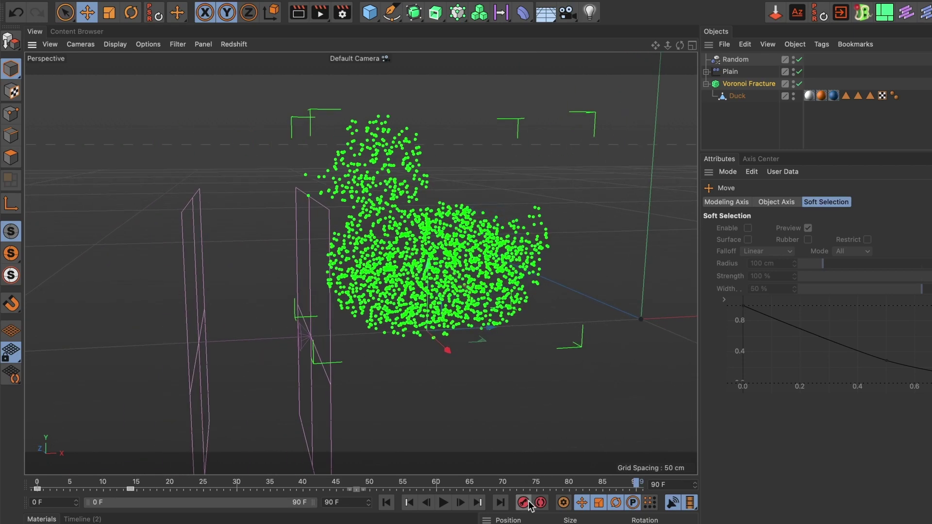
key("F8")
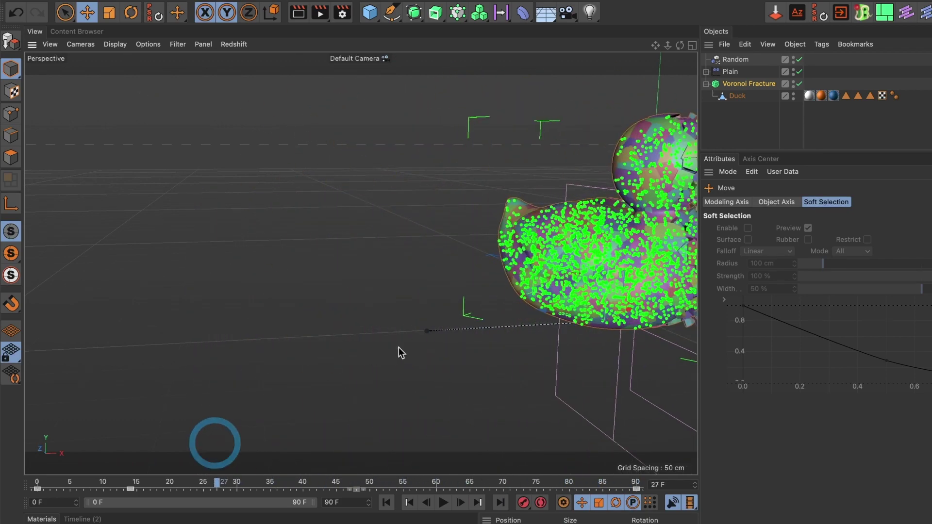
left_click(395, 348)
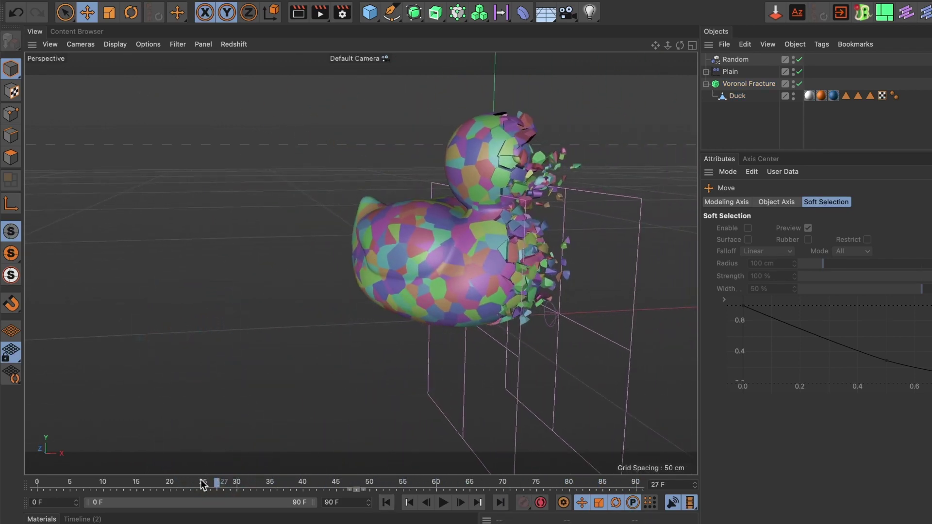
left_click_drag(203, 484, 325, 483)
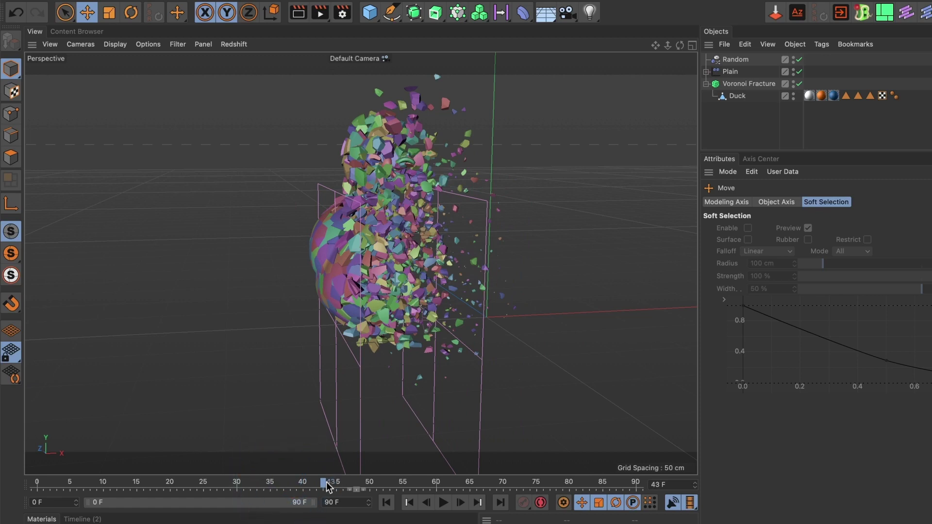
left_click_drag(326, 485, 345, 483)
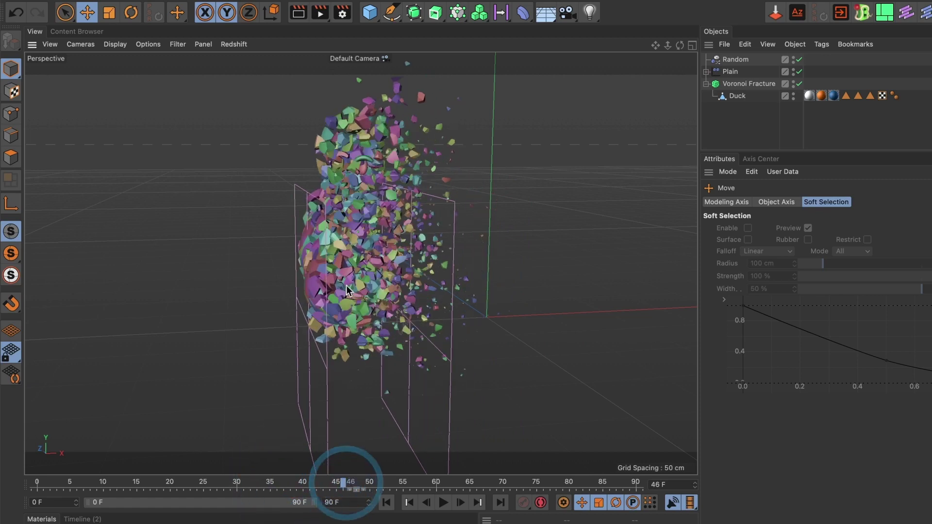
scroll(377, 290, "up", 2)
scroll(378, 291, "up", 3)
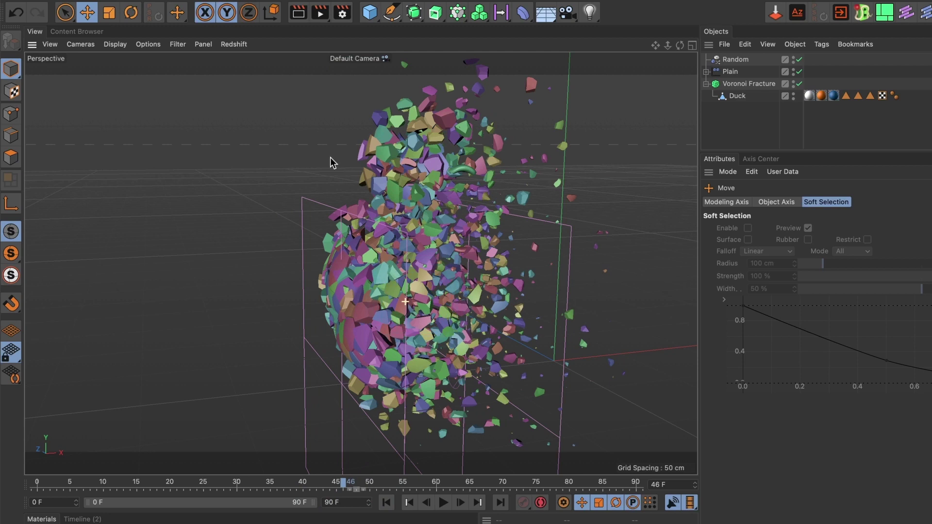
Rotate the Voronoi Fracture duck -66.5° in heading at frame 46, then deselect and orbit to inspect
left_click(737, 86)
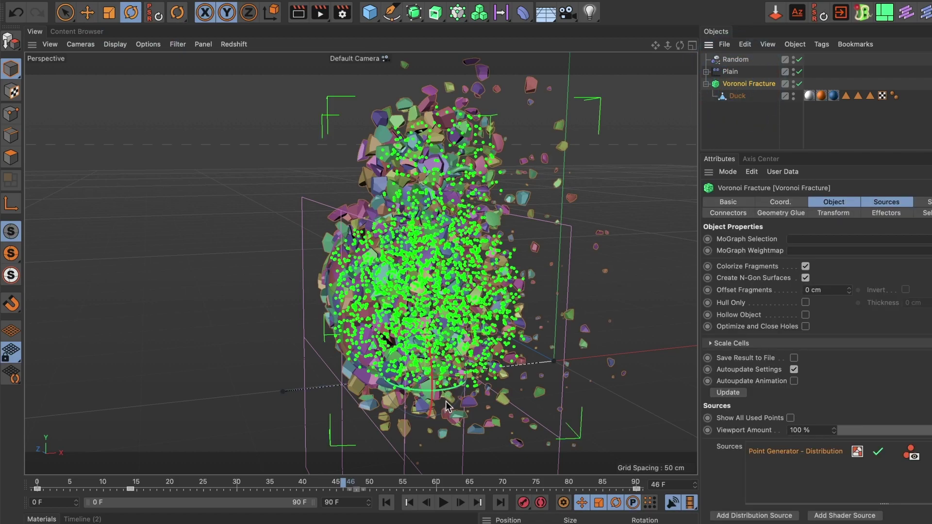
left_click_drag(447, 392, 372, 396)
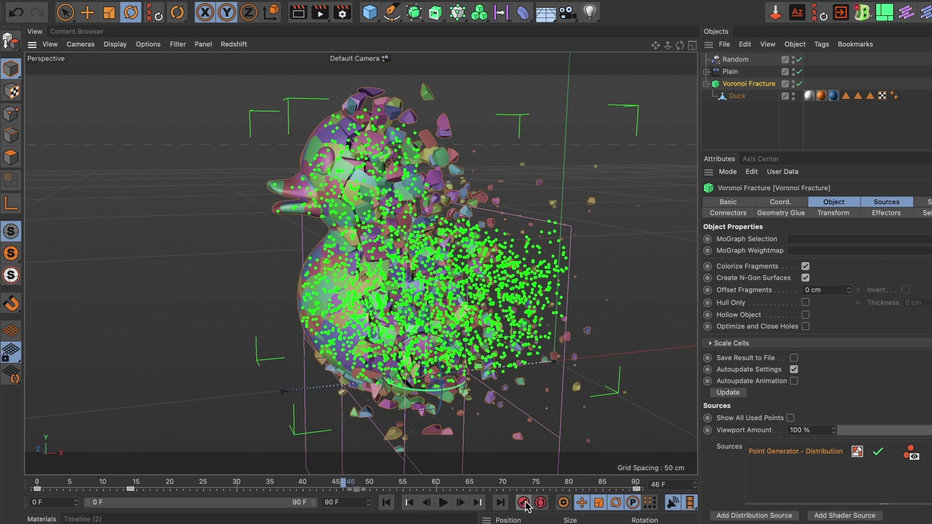
left_click(162, 183)
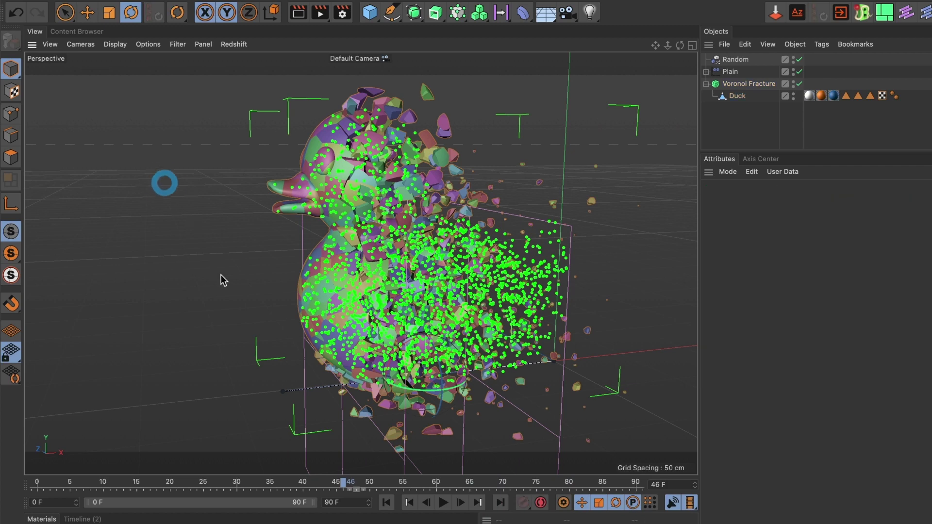
left_click_drag(222, 277, 412, 280, "alt")
Scrub to frame 65 and zoom the view close on the duck's flying fragments
left_click_drag(339, 485, 125, 485)
scroll(461, 257, "up", 5)
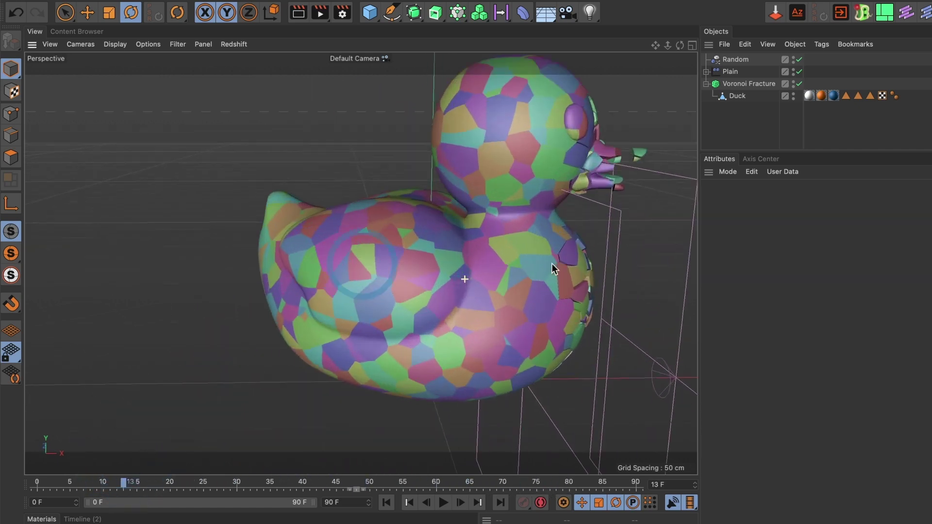
mouse_move(461, 257)
left_mouse_down("alt")
mouse_move(519, 271)
mouse_move(453, 271)
left_mouse_up("alt")
Rewind to the start and play the animation, orbiting the view as it loops
left_click_drag(116, 480, 639, 485)
left_click(452, 503)
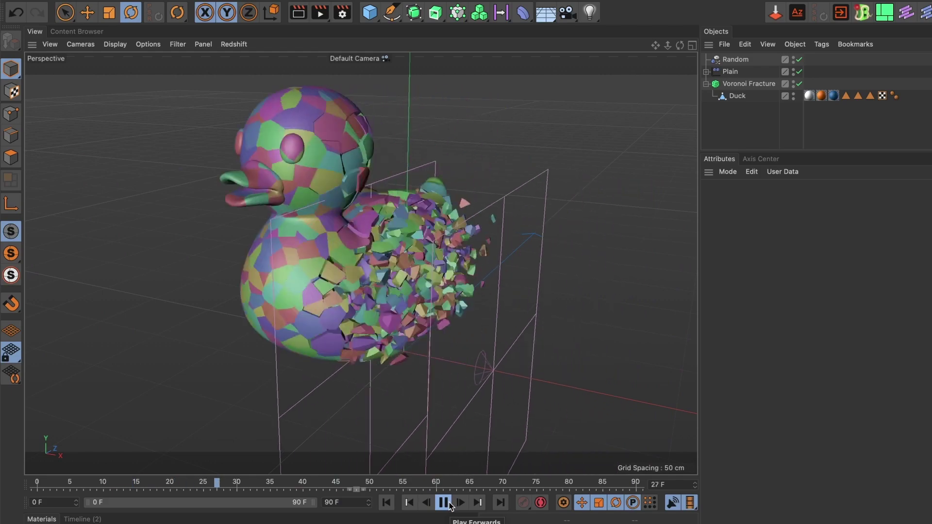
left_click_drag(509, 361, 625, 261, "alt")
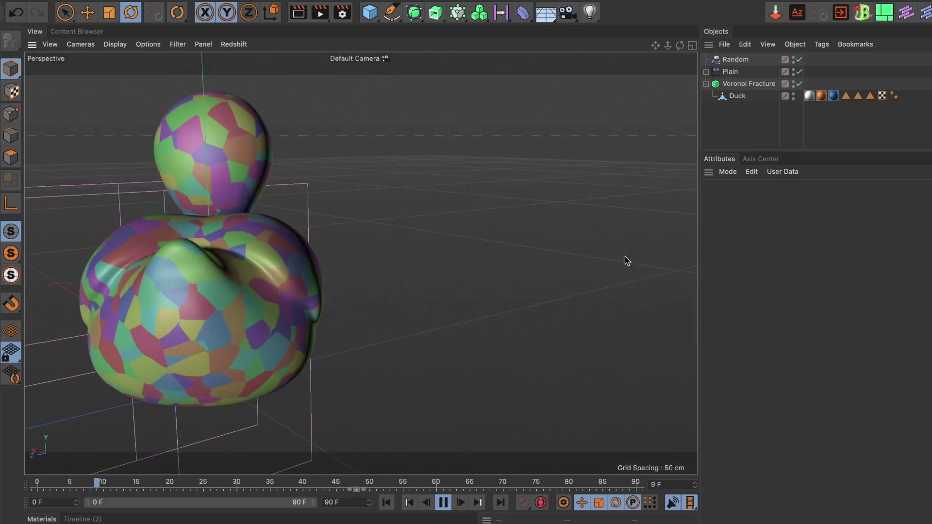